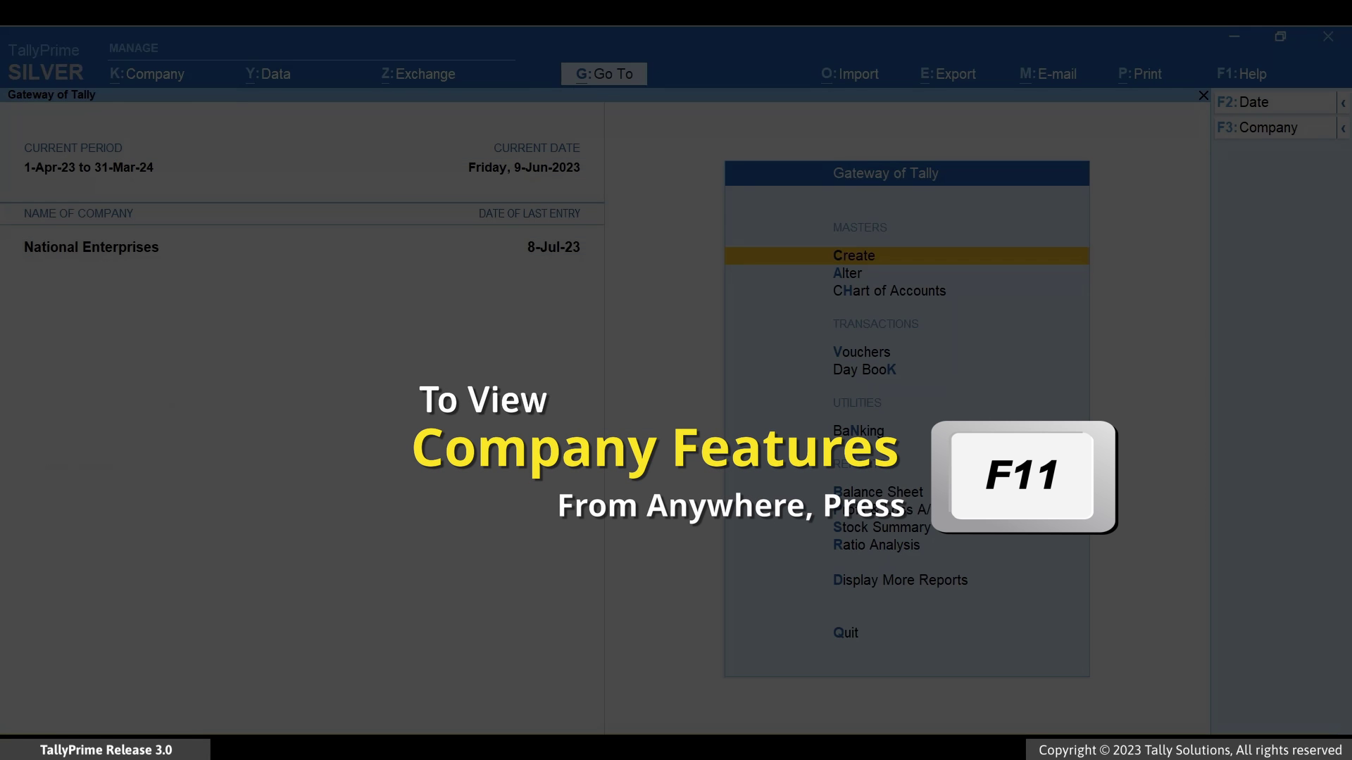
Step: In F11 Company Features, keep GST enabled, change GSTR-1 periodicity to Quarterly, and save
key(F11)
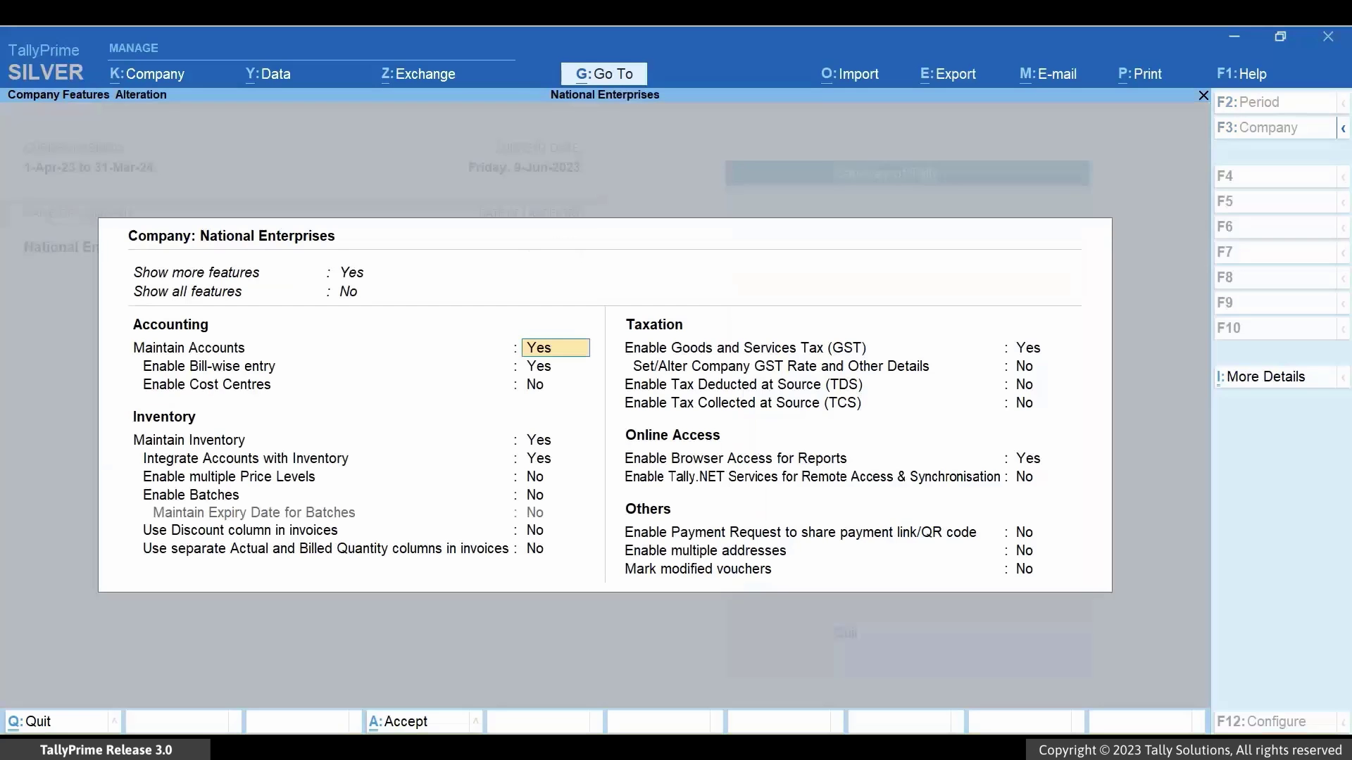
click(1033, 348)
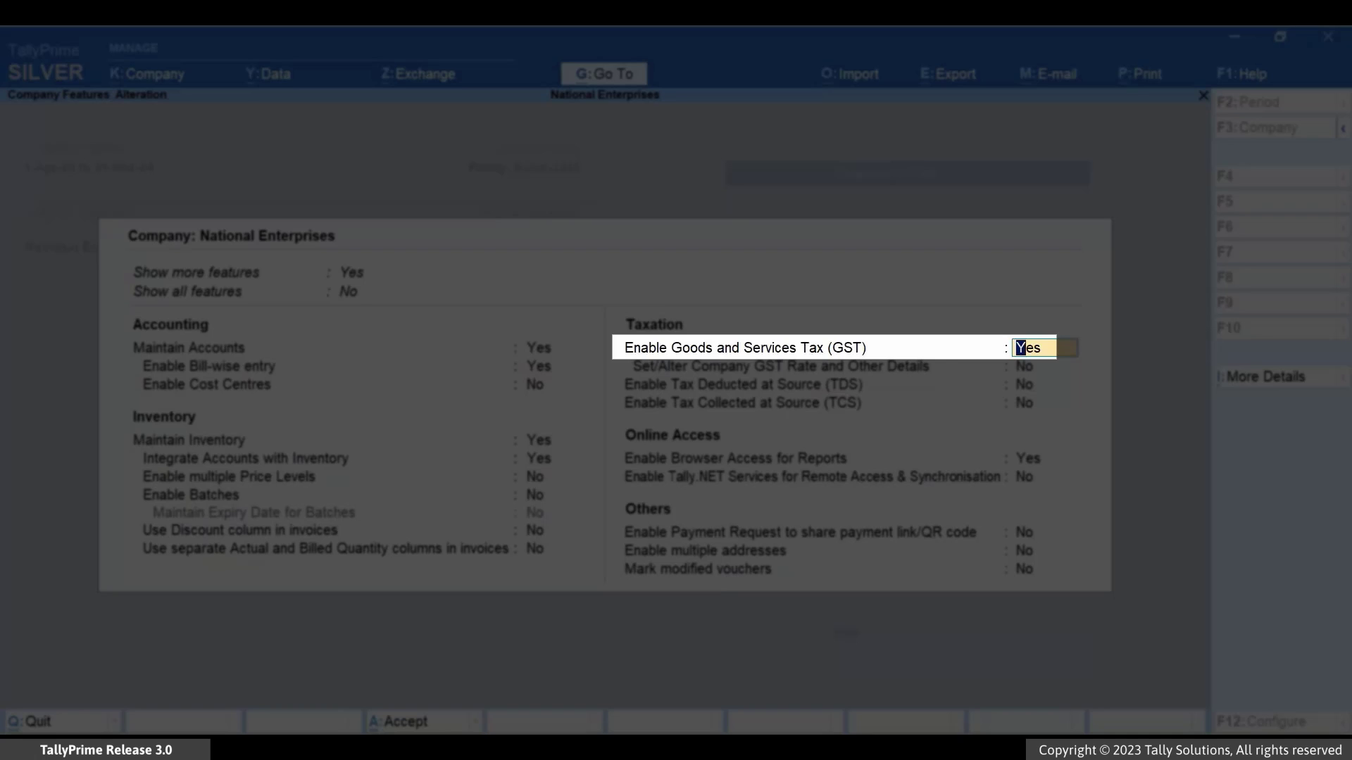
key(Return)
key(Return)
key(Return)
key(Return)
key(Return)
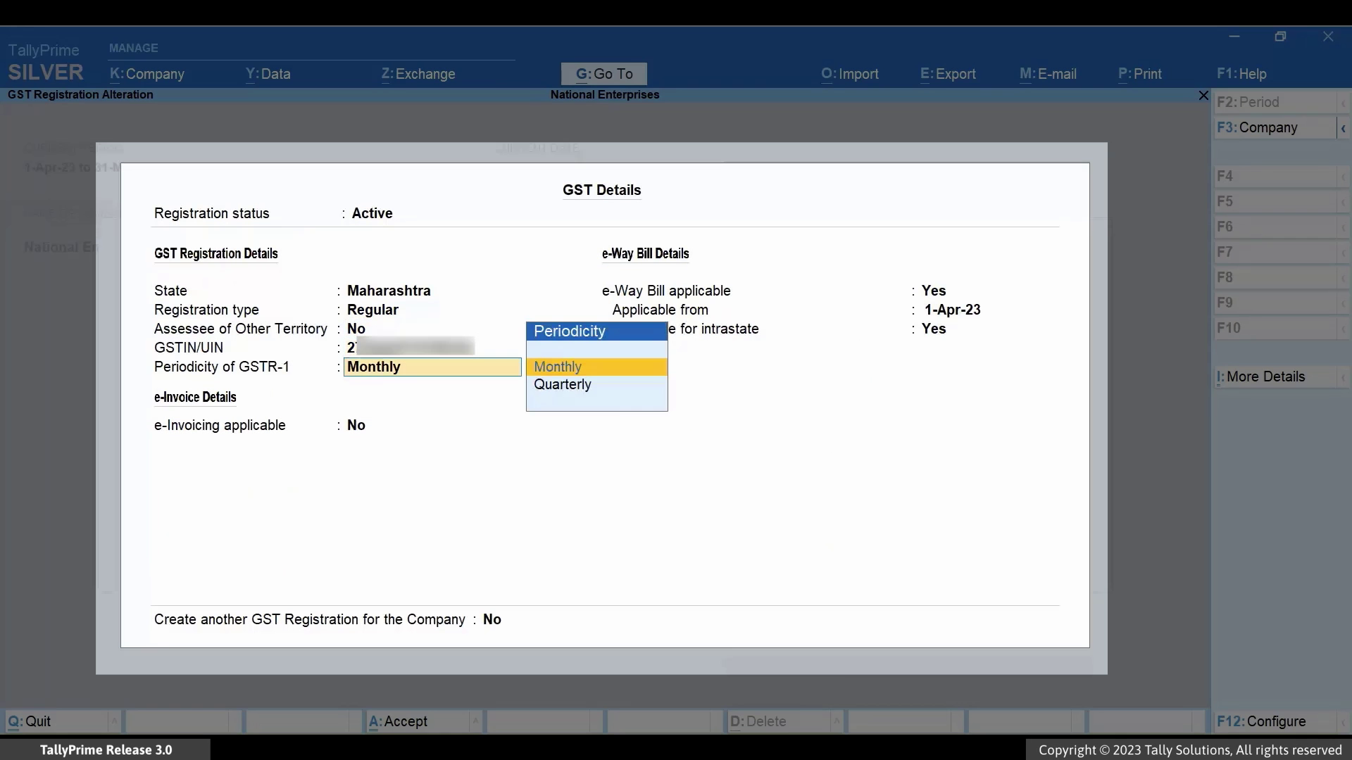
key(Down)
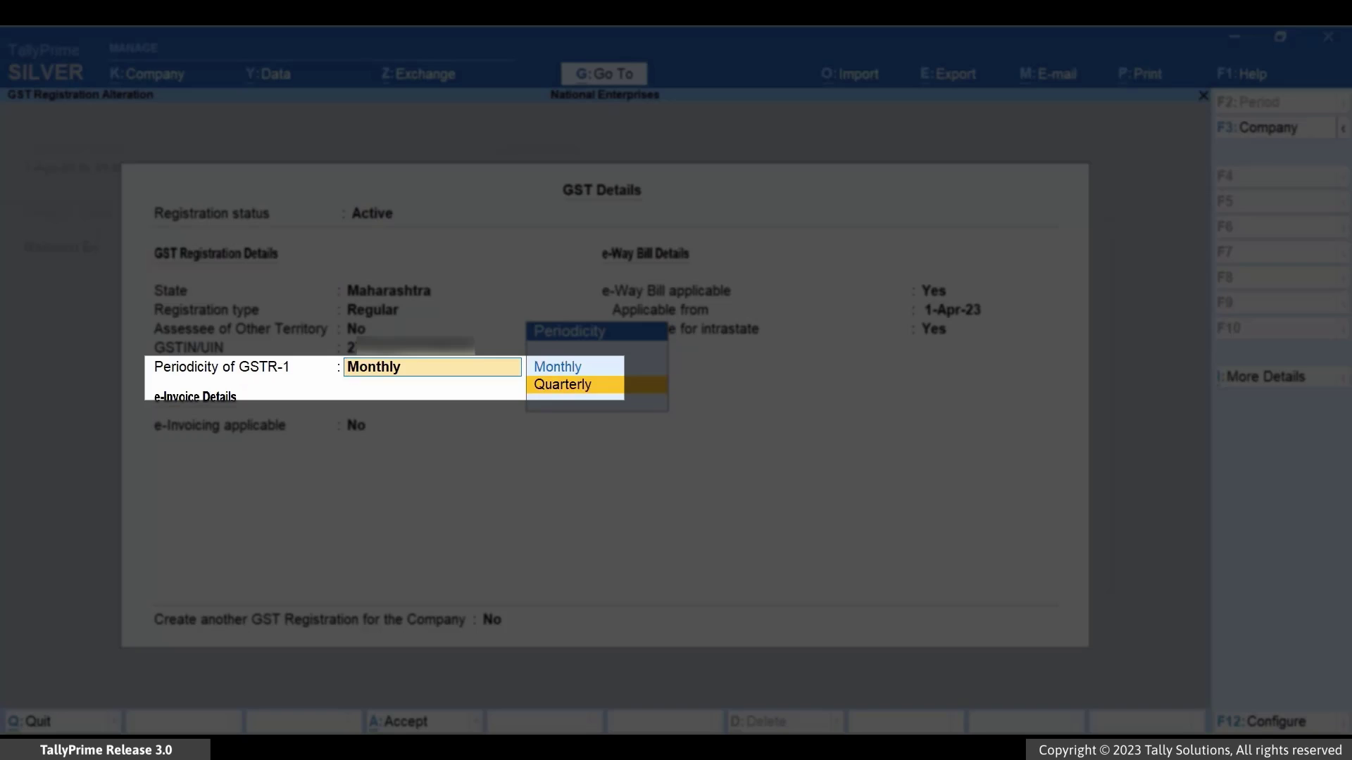
key(Return)
key(ctrl+a)
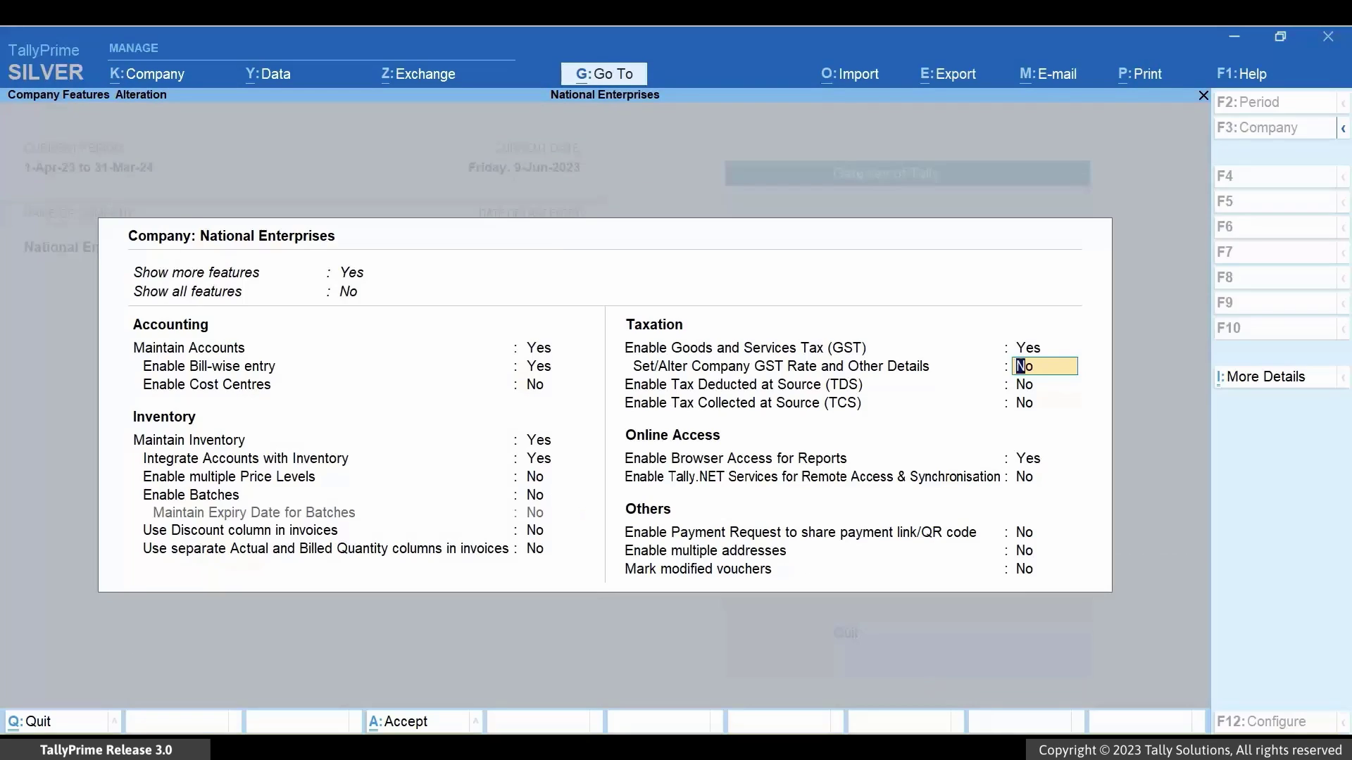
key(ctrl+a)
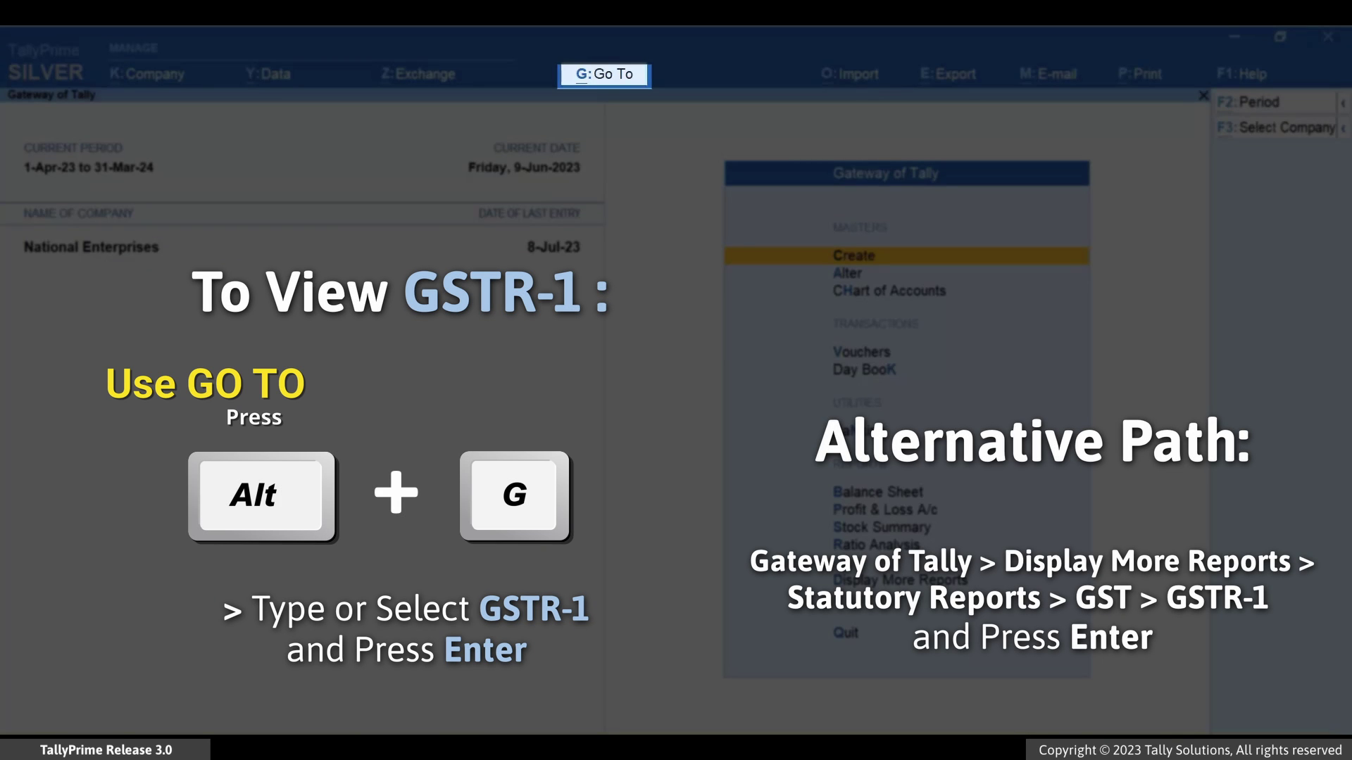
Step: Use Go To (Alt+G) to open the GSTR-1 report for National Enterprises
key(alt+g)
text(G)
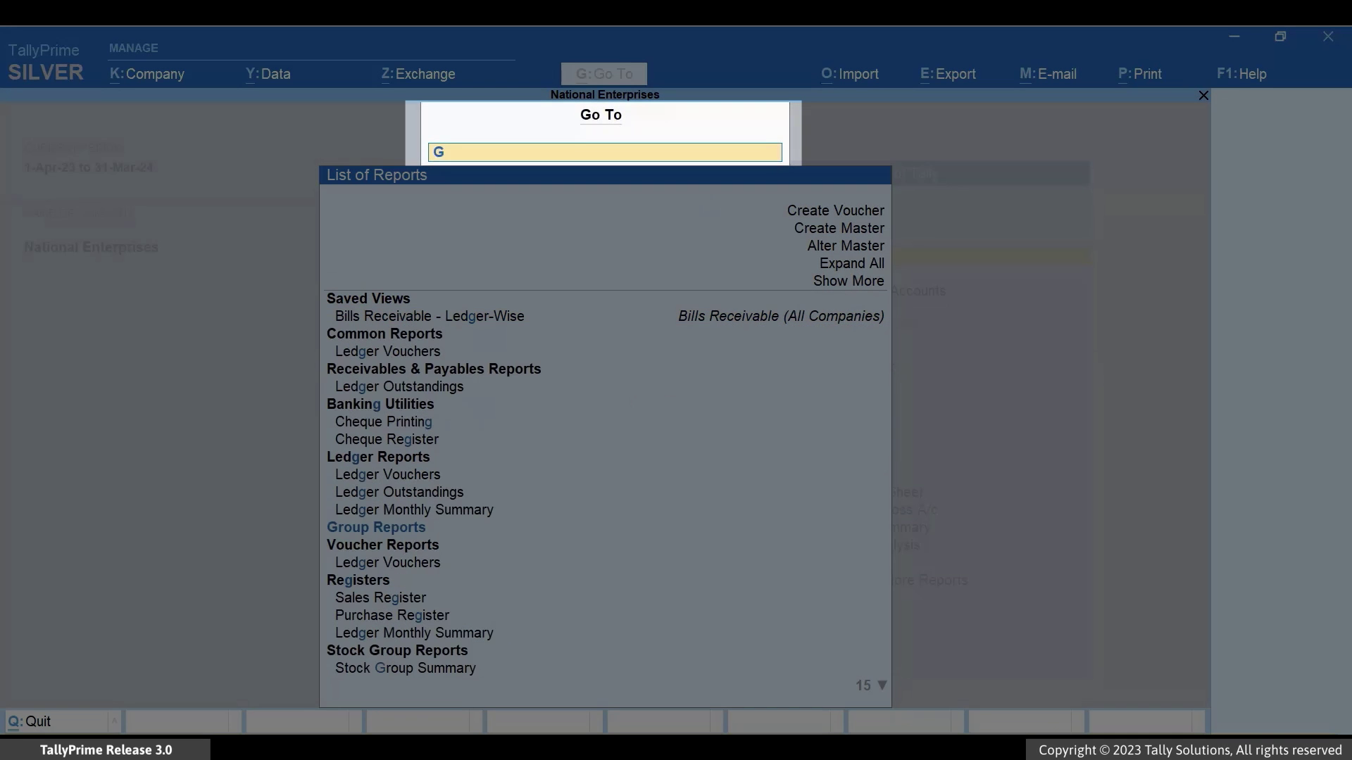
text(STR-1)
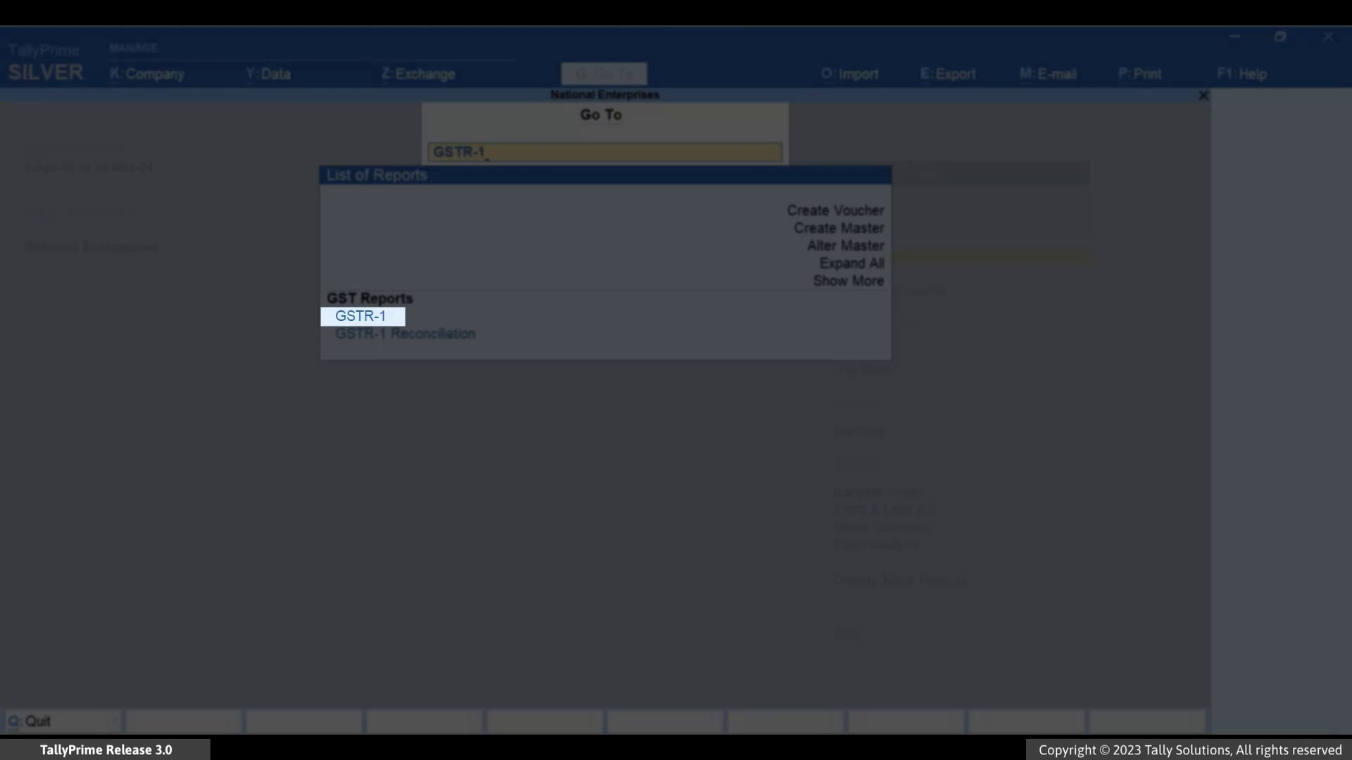
key(Return)
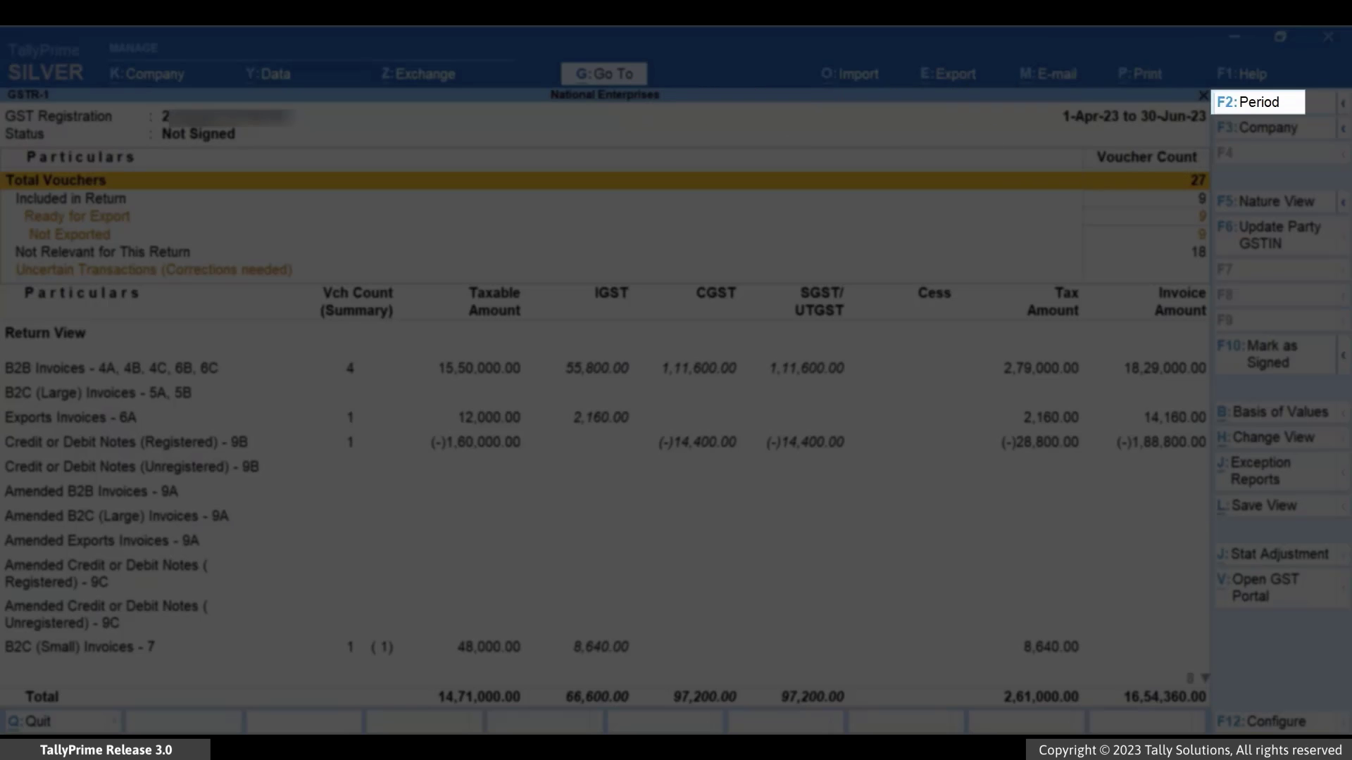
Step: Change the report period to start 1-6-2023, keeping the end date 30-6-2023
key(F2)
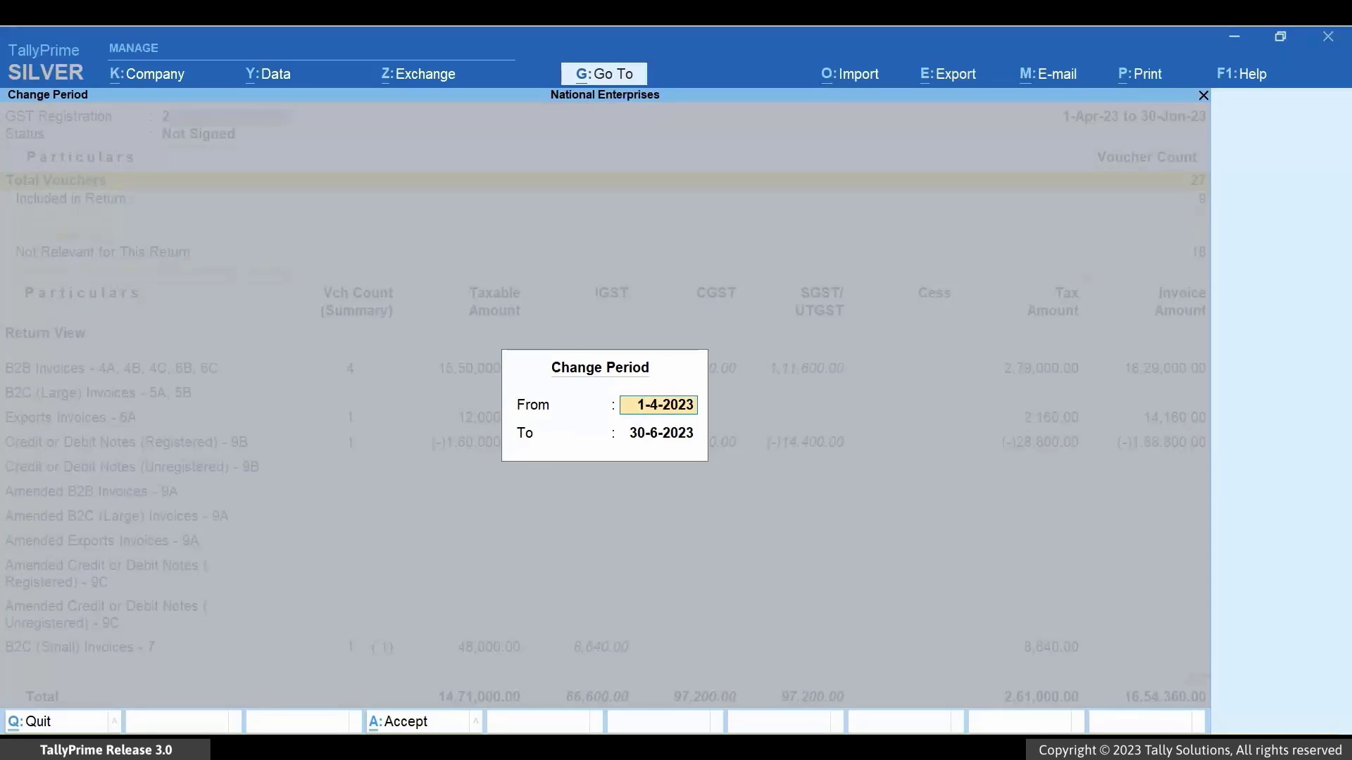
text(1-6)
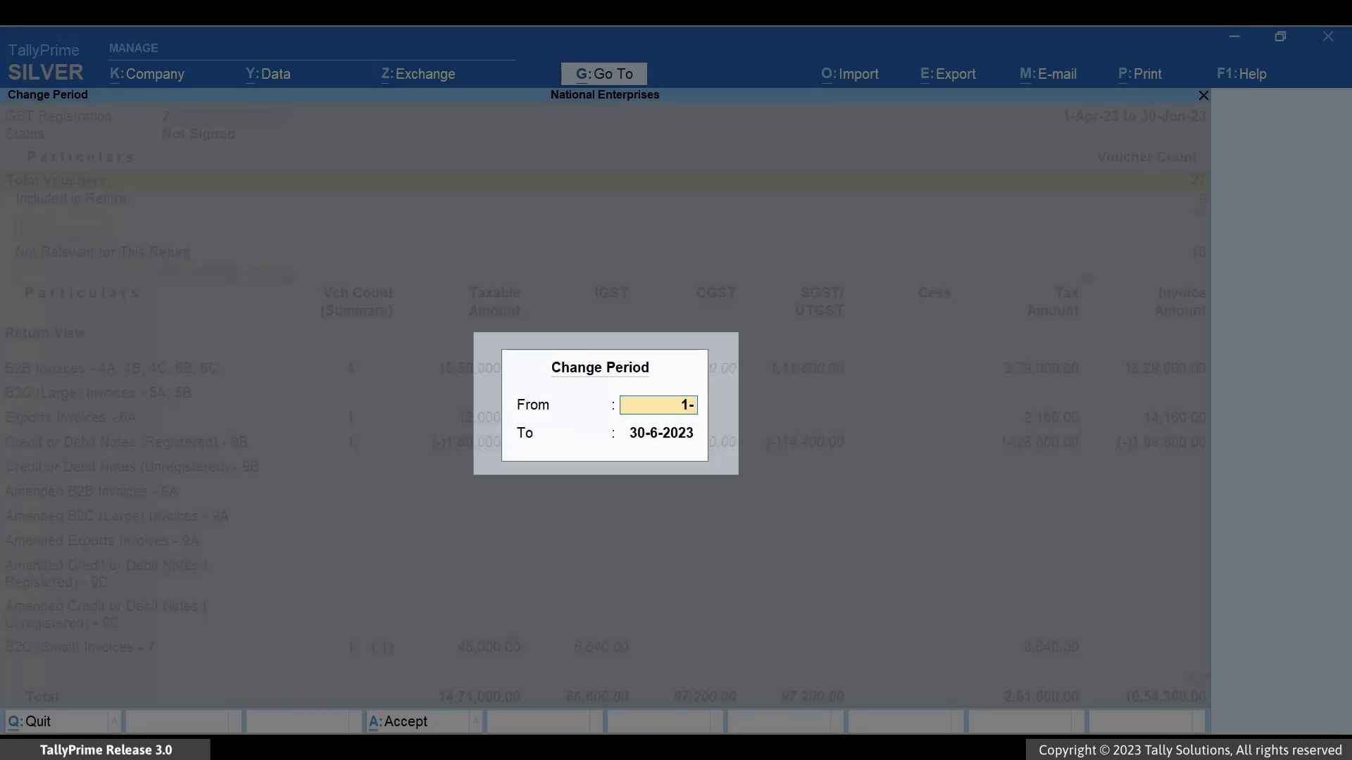
text(-2023)
key(Return)
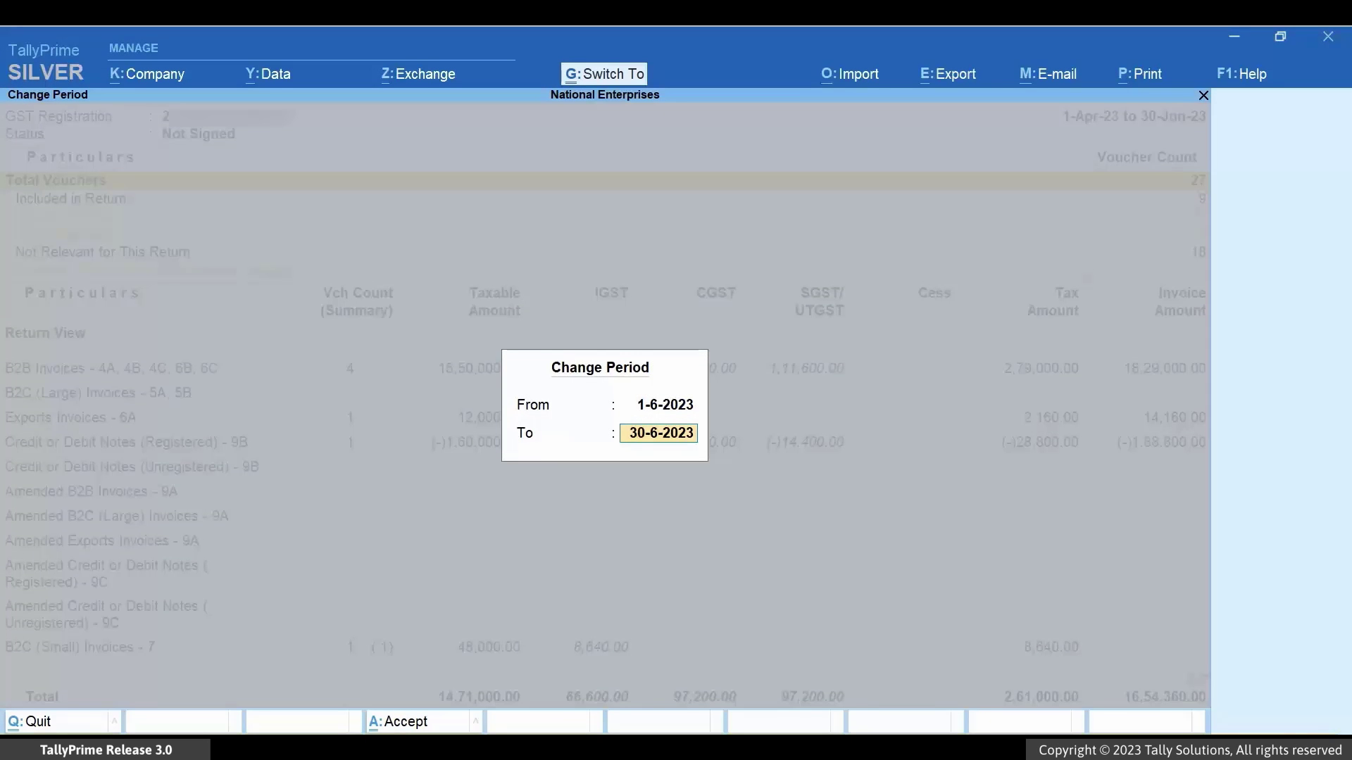
key(Return)
Step: Browse the return sections from B2B Invoices down to the Document Summary row
key(Down)
key(Down)
key(Down)
key(Down)
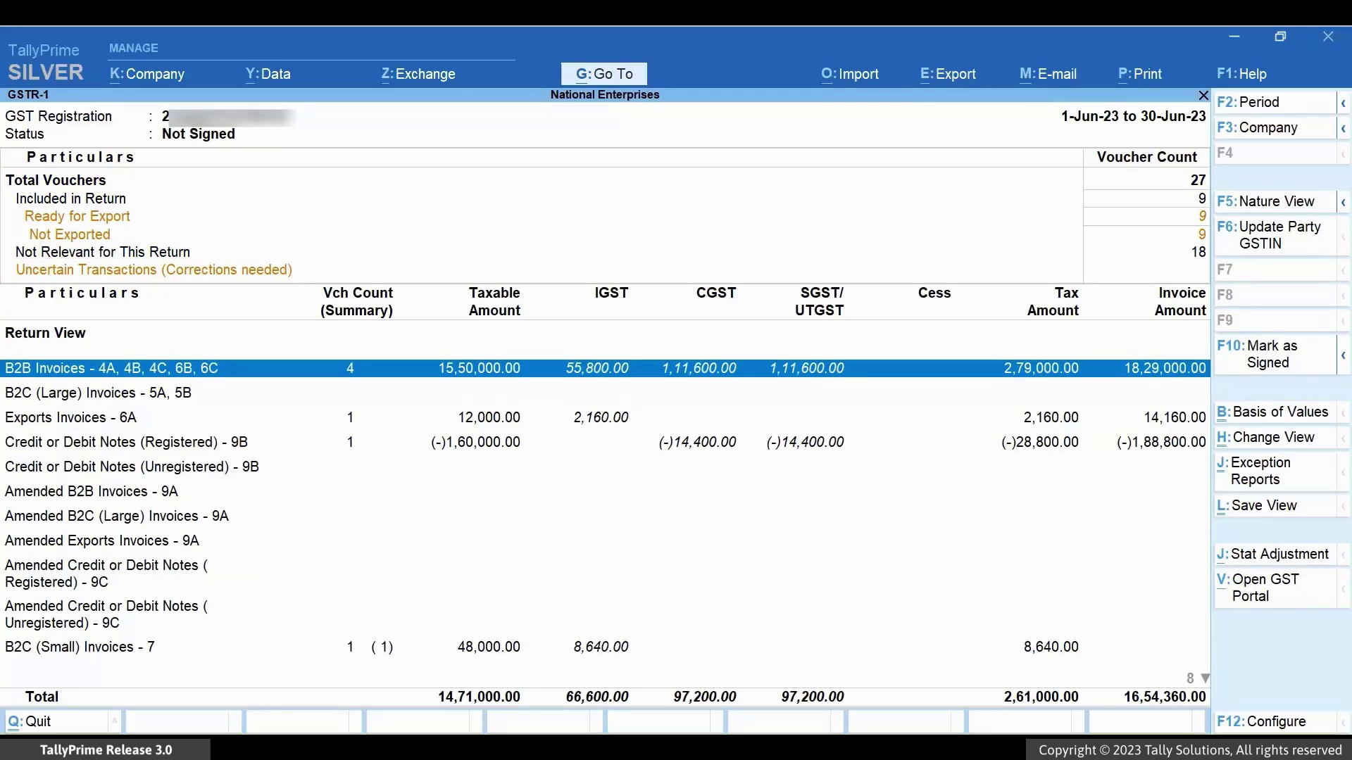
key(Down)
key(Down)
key(Down)
key(Down)
key(Down)
key(Down)
key(Down)
key(Down)
key(Down)
key(Down)
key(Down)
key(Down)
key(Down)
key(Down)
key(Down)
key(Down)
key(Down)
key(Down)
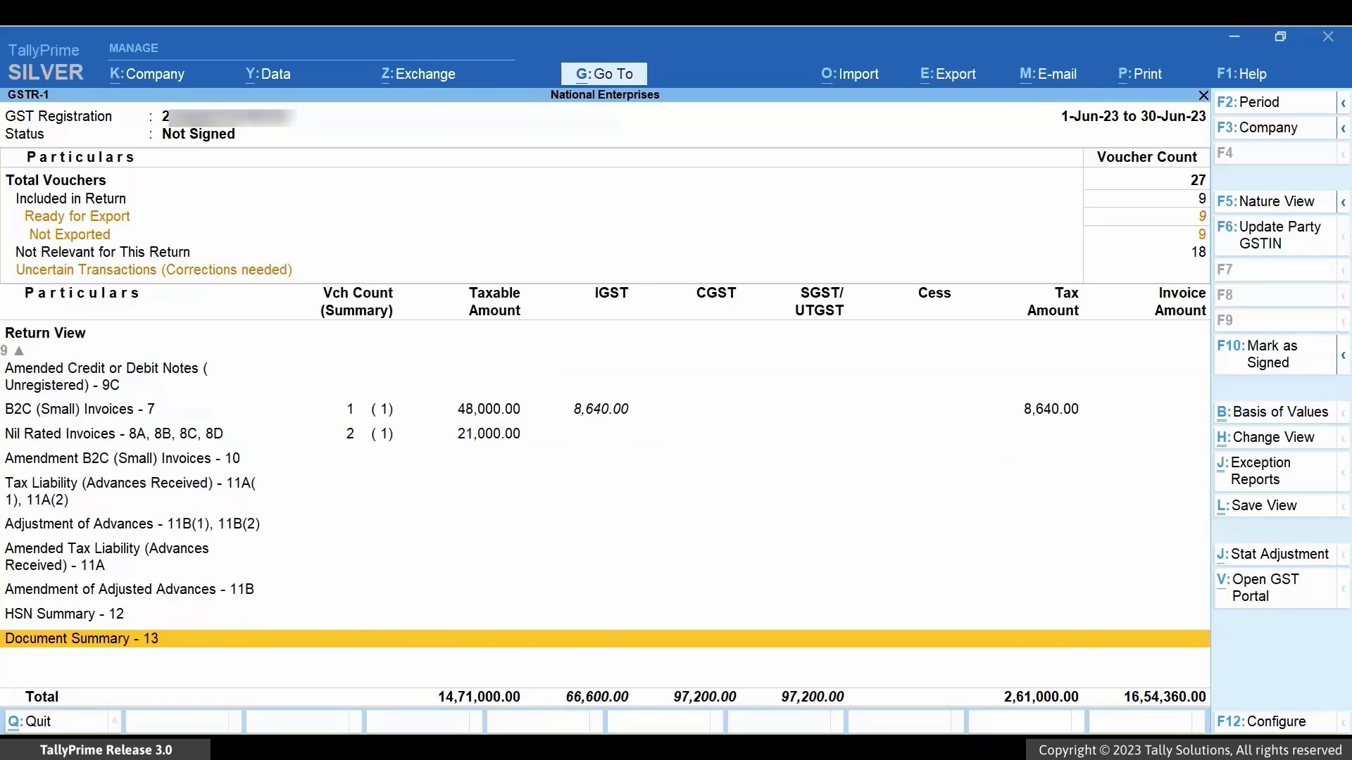
key(Up)
key(Down)
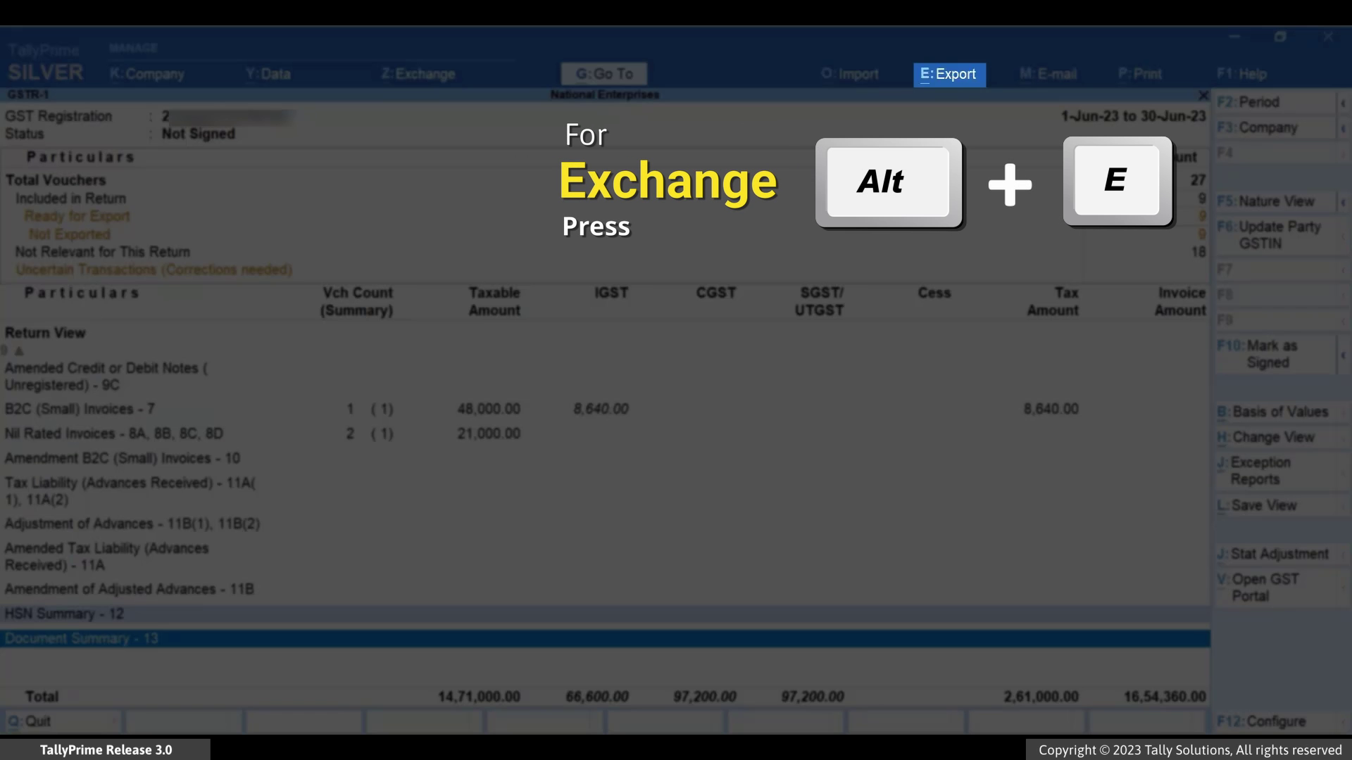
Step: Open the GST Returns export list for GSTR-1
key(alt+e)
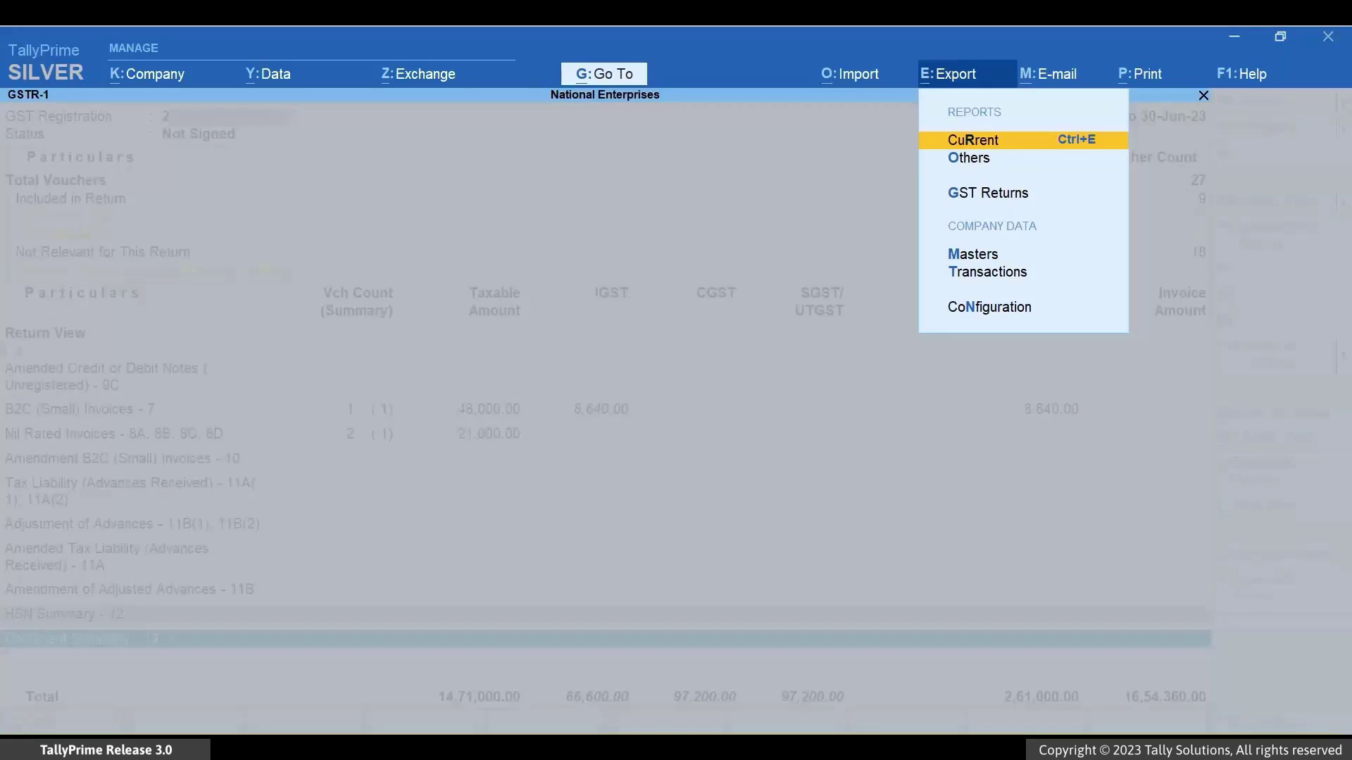
key(Down)
key(Down)
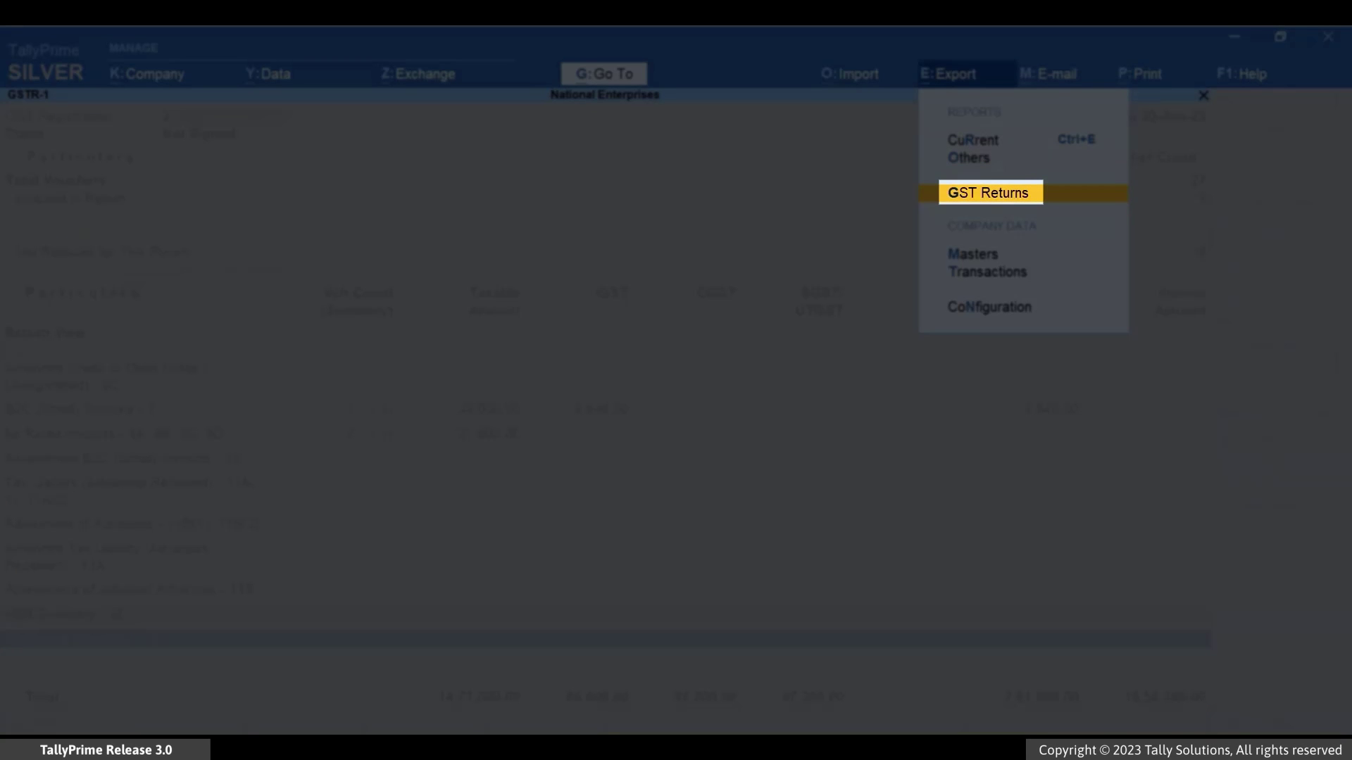
key(Return)
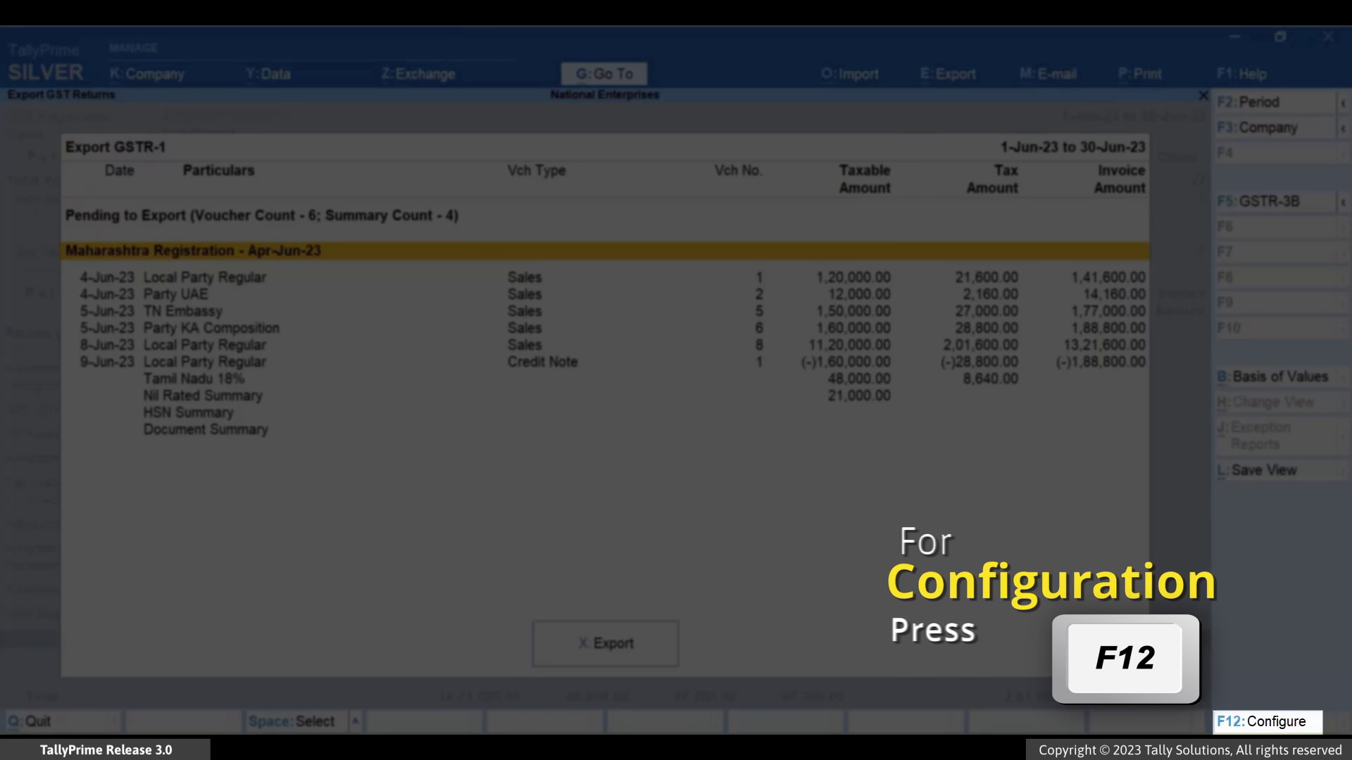
Step: Set Show Section to Yes in the export list's display settings
key(F12)
key(Down)
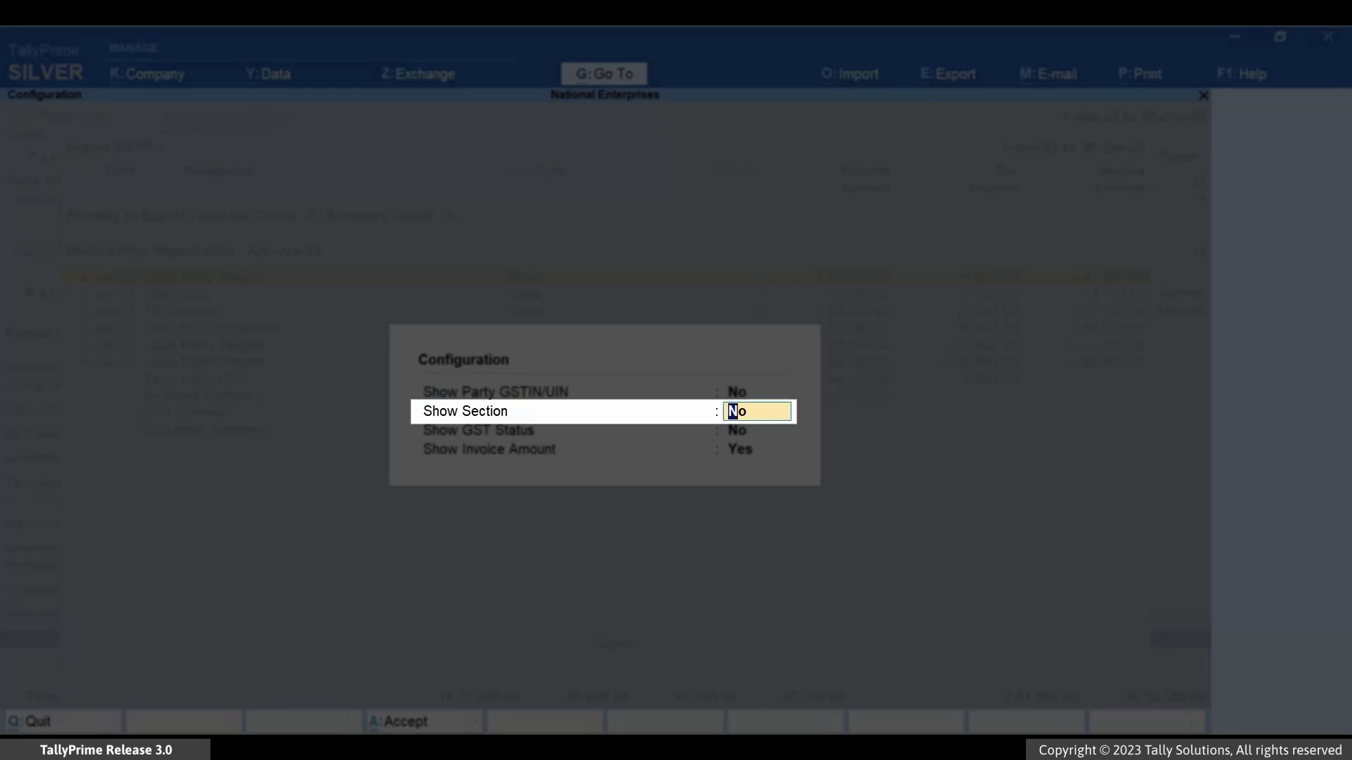
text(Yes)
key(Return)
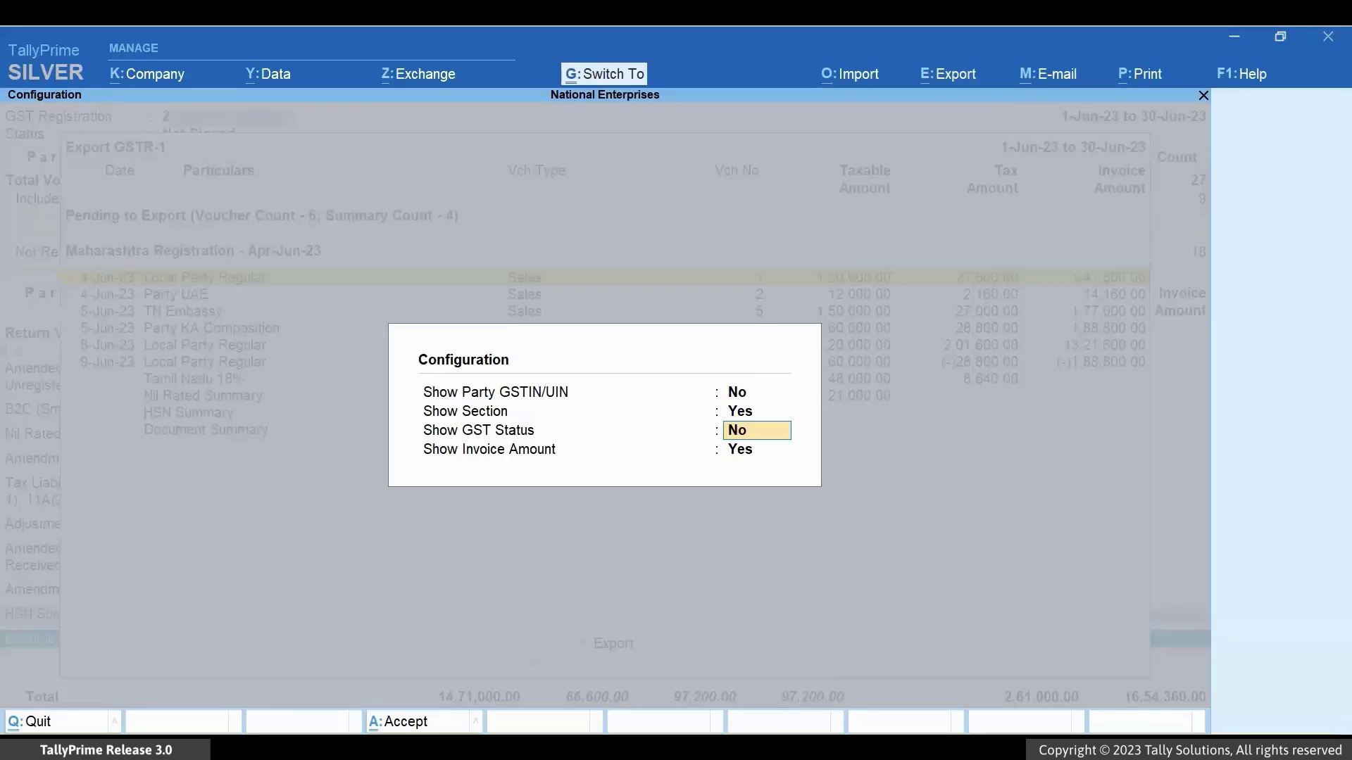
key(ctrl+a)
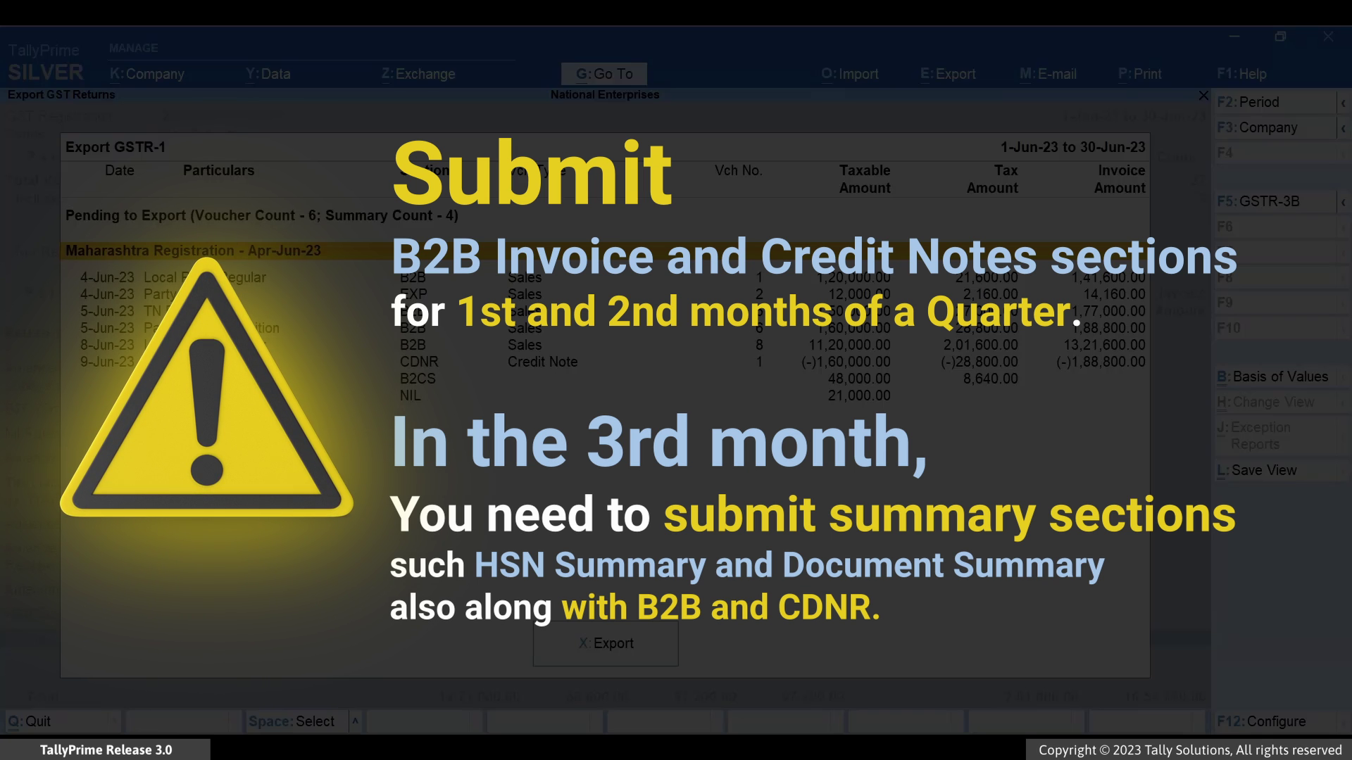
Step: Mark the first B2B invoice and the TN Embassy invoice for export
key(Down)
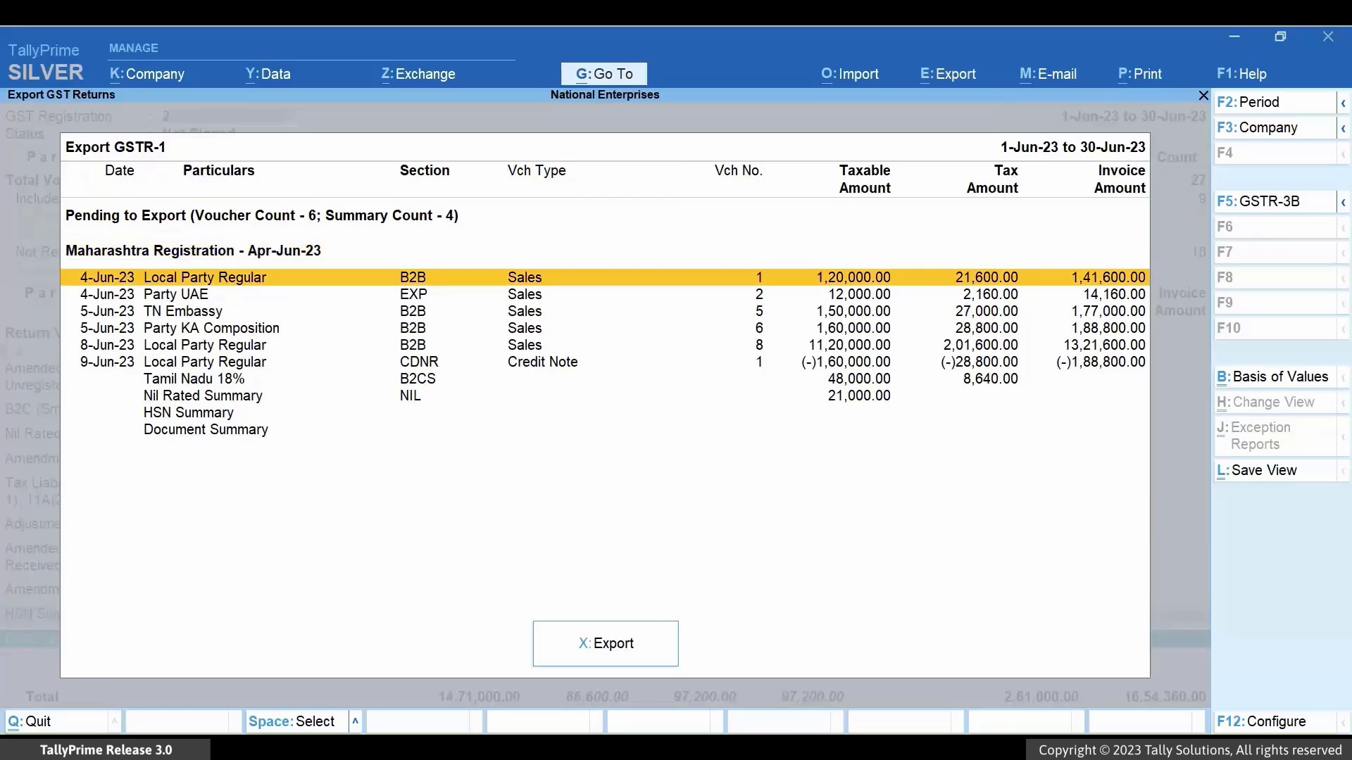
key(space)
key(Down)
key(Down)
key(space)
key(Down)
Step: Mark the Party KA Composition invoice, 8-Jun B2B invoice and 9-Jun credit note, then export with configuration
key(space)
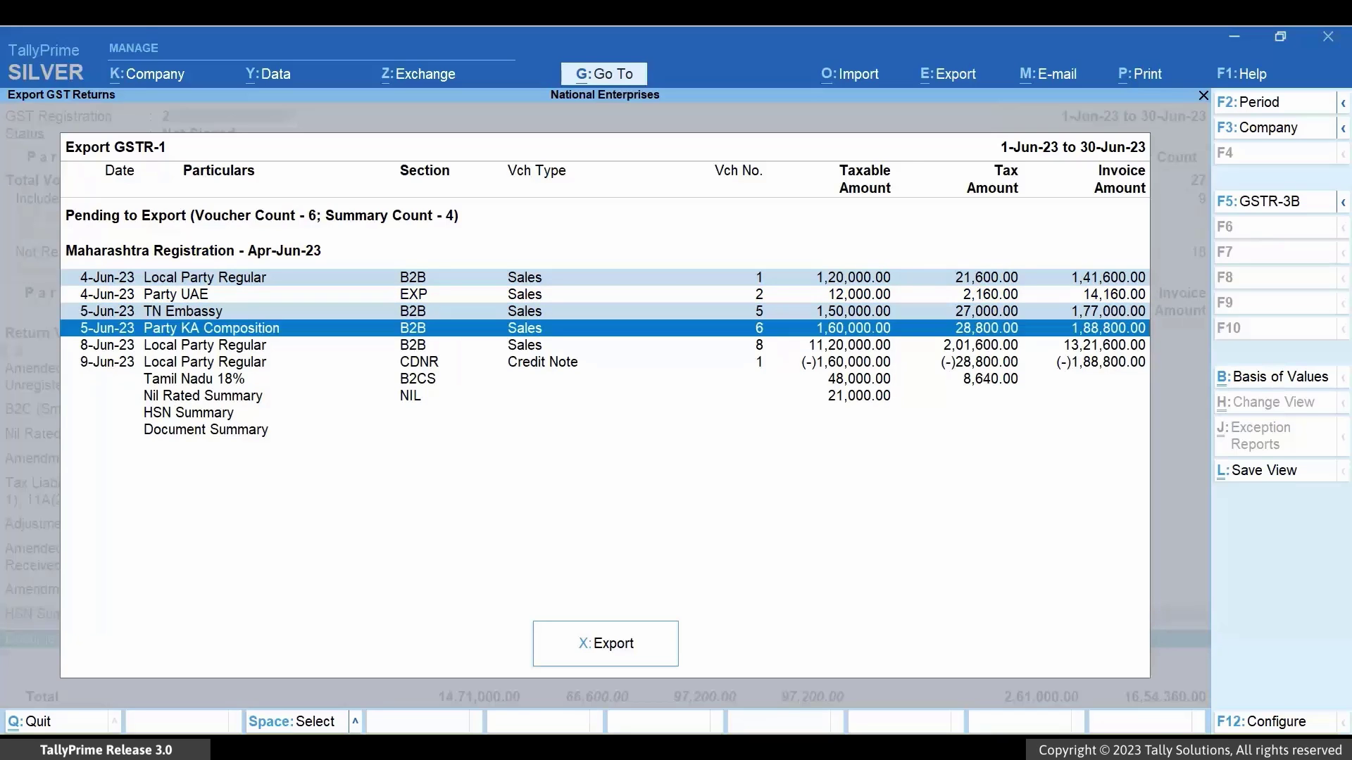
key(Down)
key(space)
key(Down)
key(space)
key(Down)
key(Down)
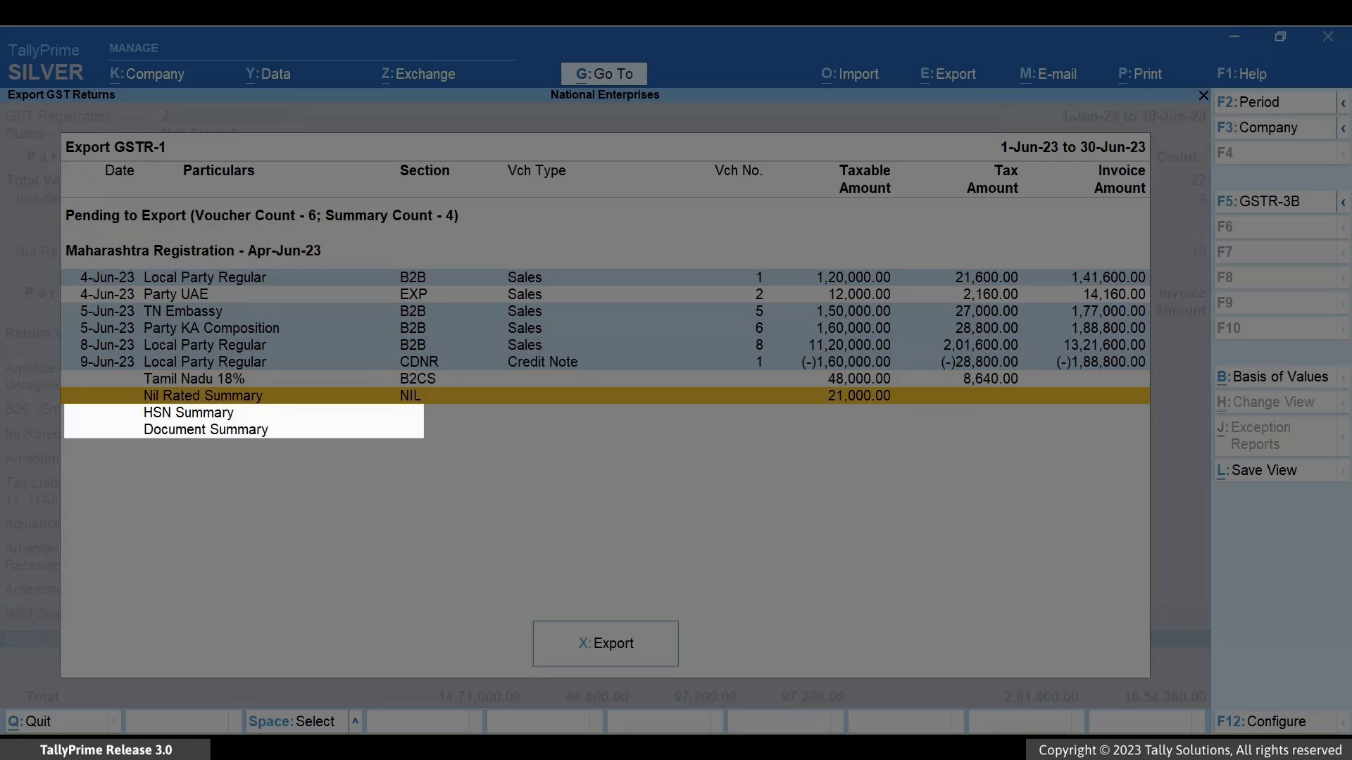
key(Down)
key(space)
key(Down)
key(space)
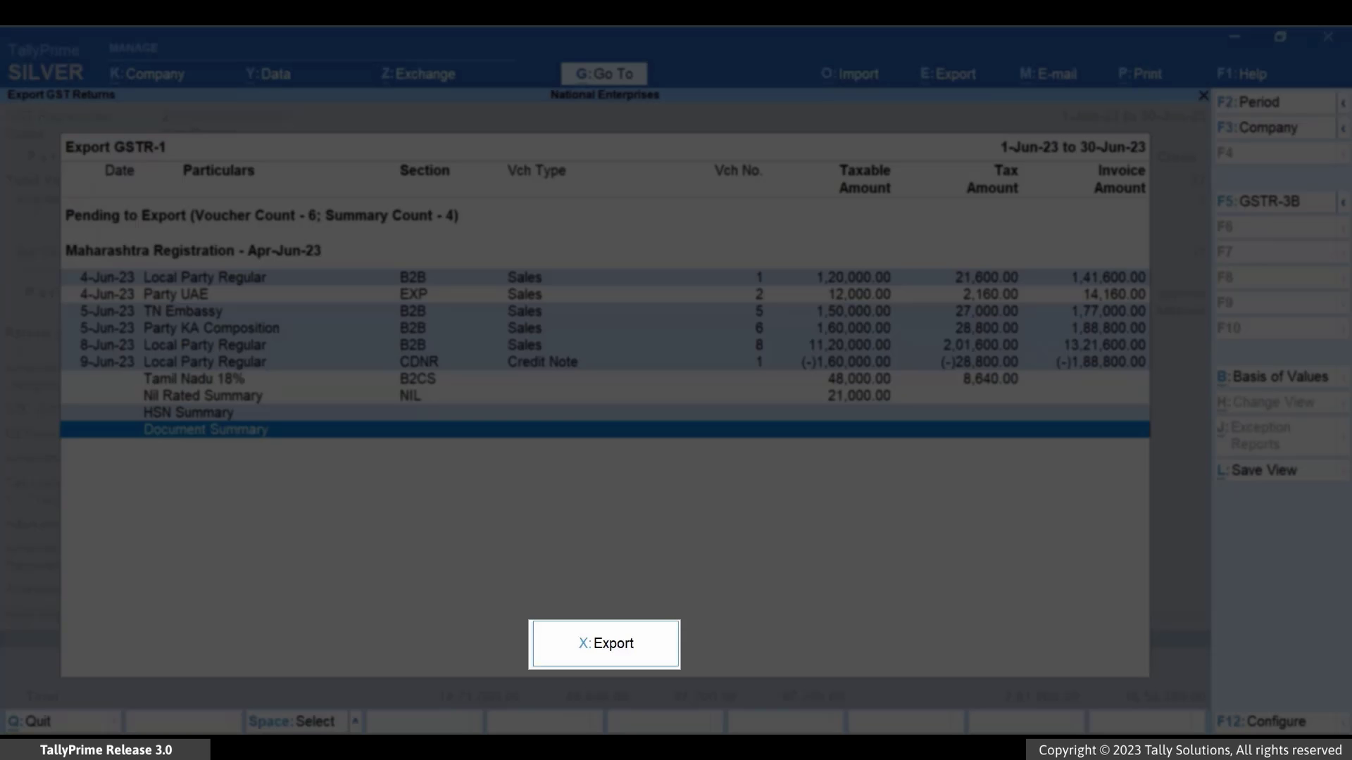
key(x)
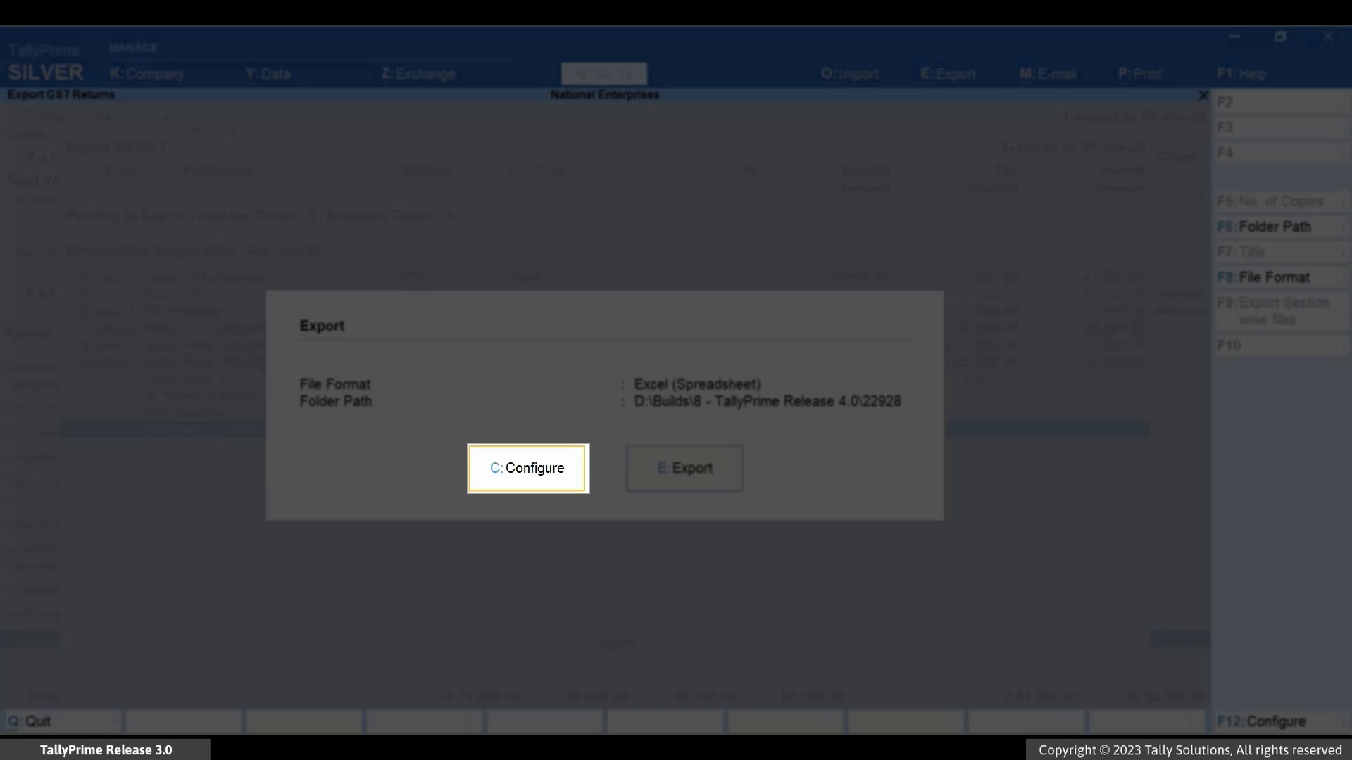
key(c)
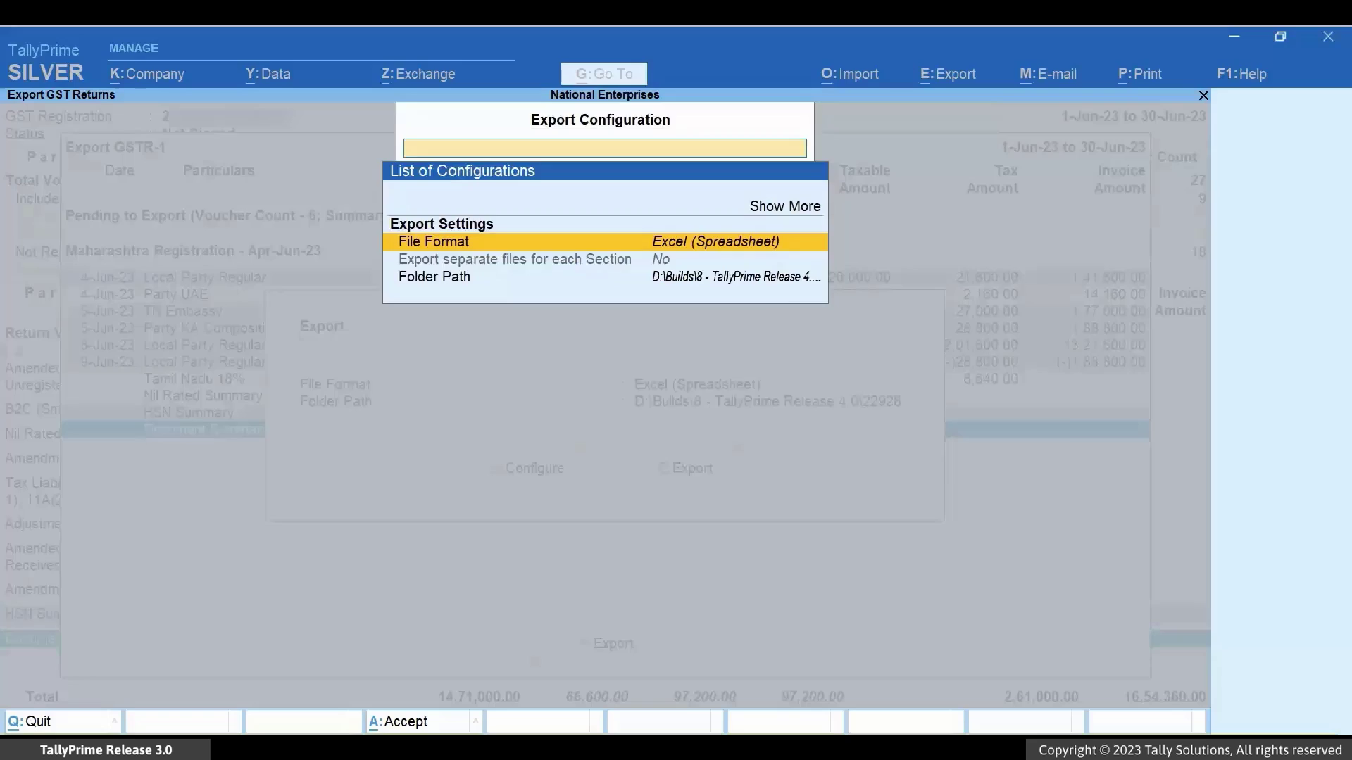
Step: Try the CSV and Excel file formats, finally settling on JSON (Data Interchange)
key(Return)
key(Down)
key(Return)
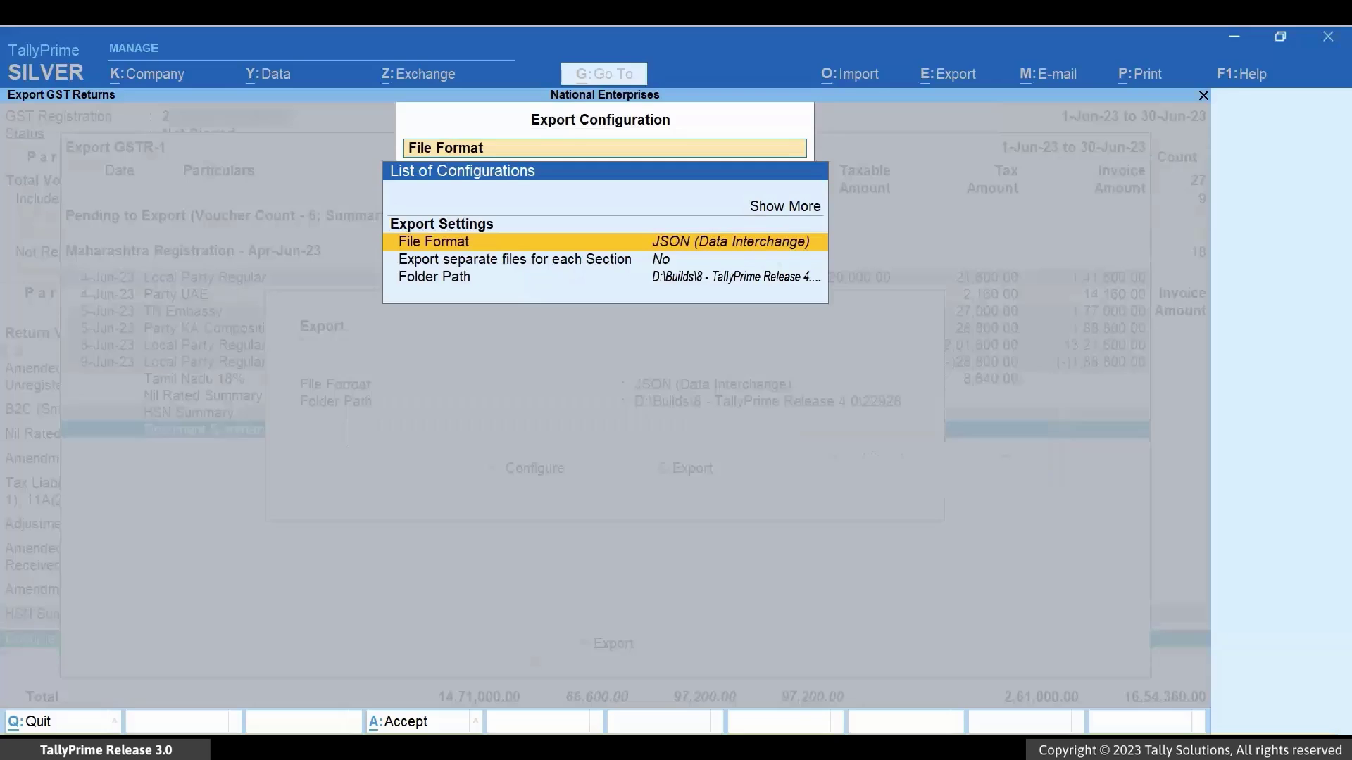
key(Return)
key(Up)
key(Up)
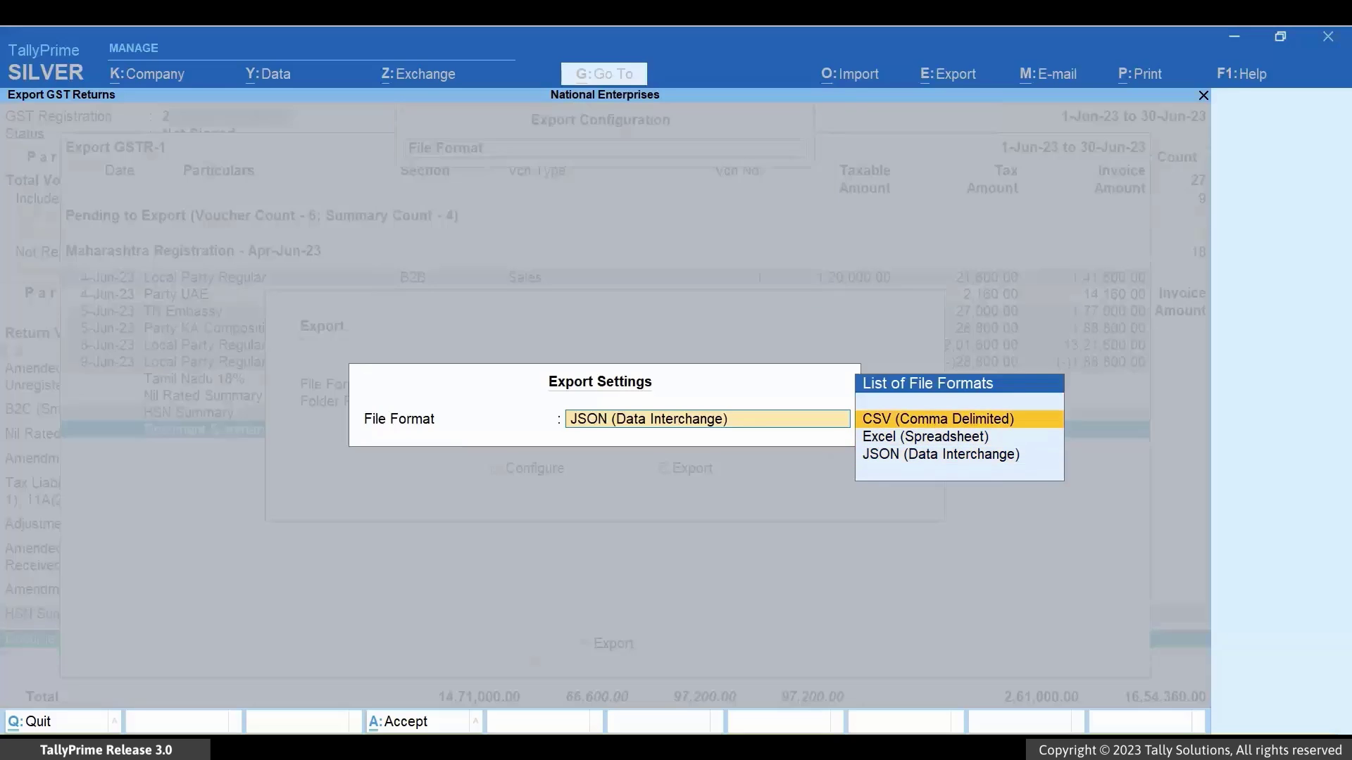
key(Return)
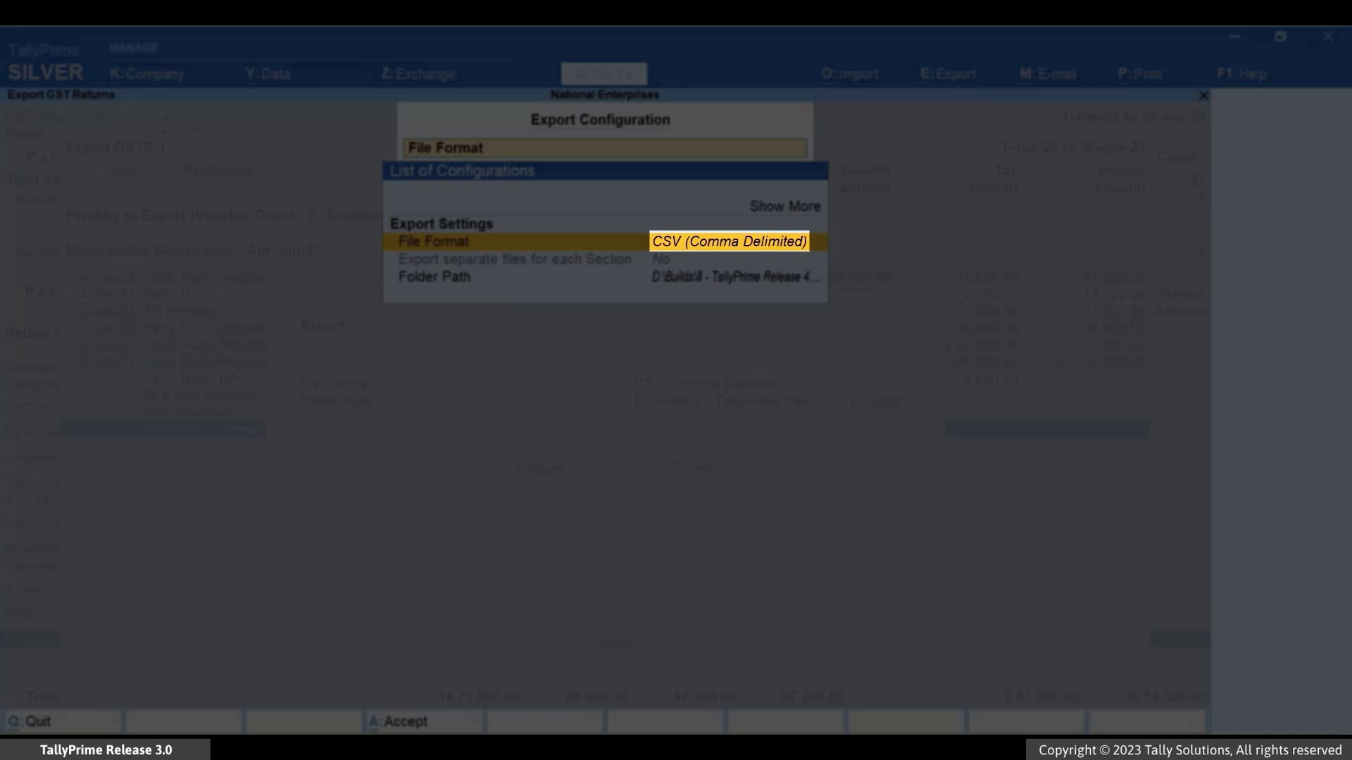
key(Return)
key(Down)
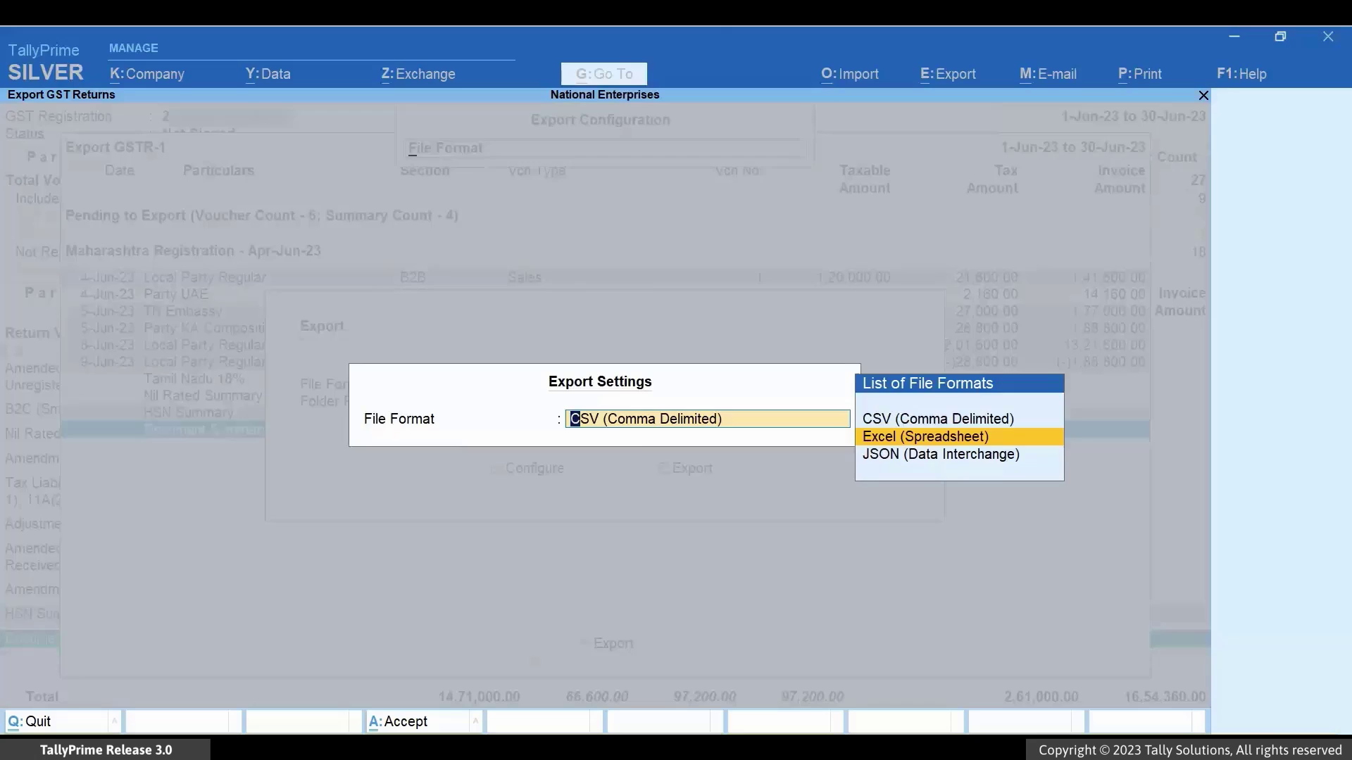
key(Return)
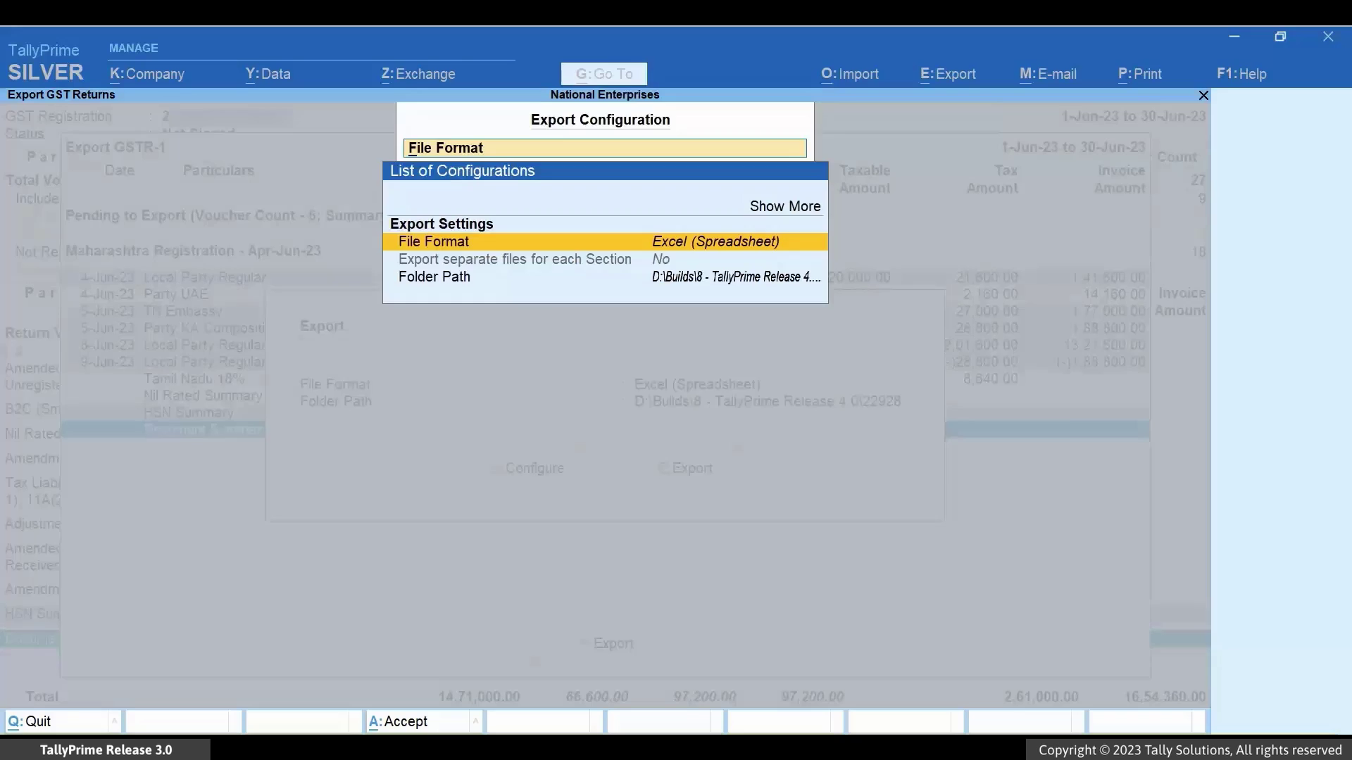
key(Return)
key(Down)
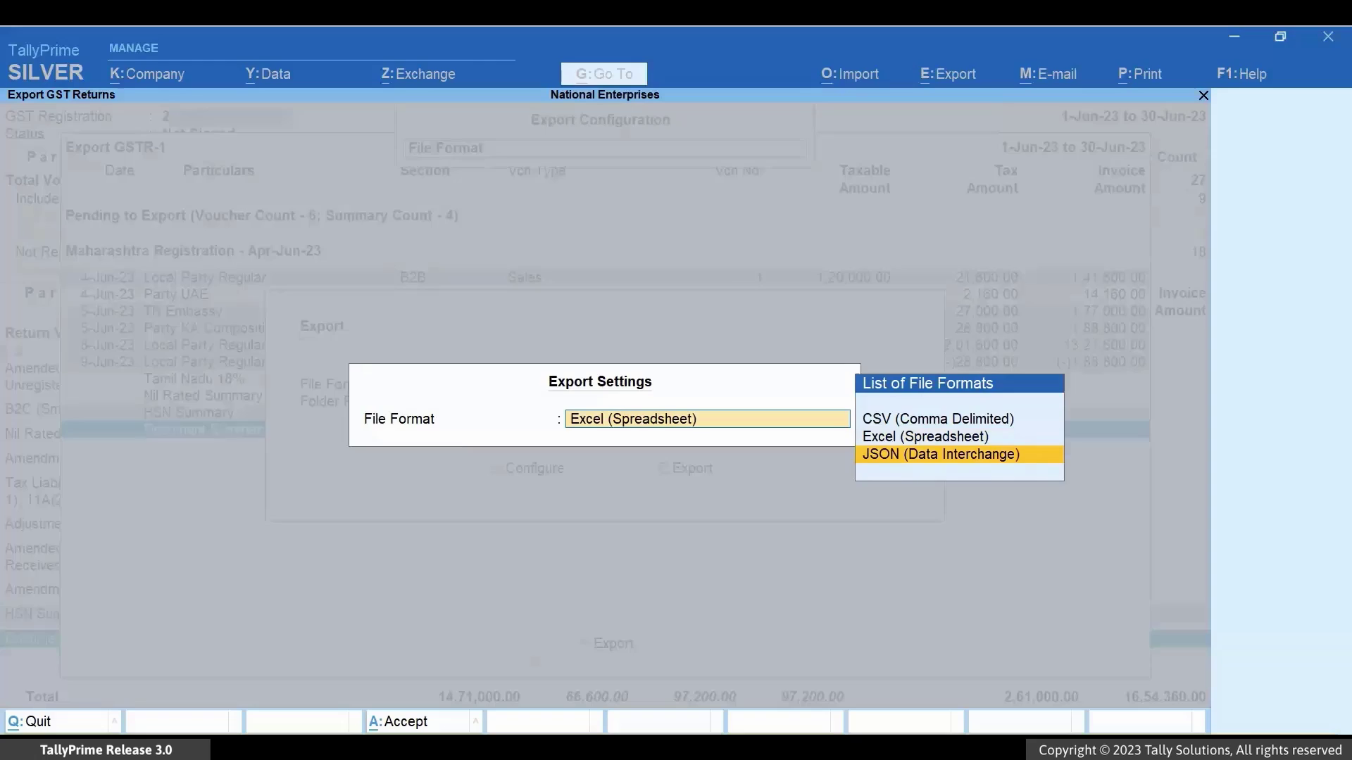
key(Return)
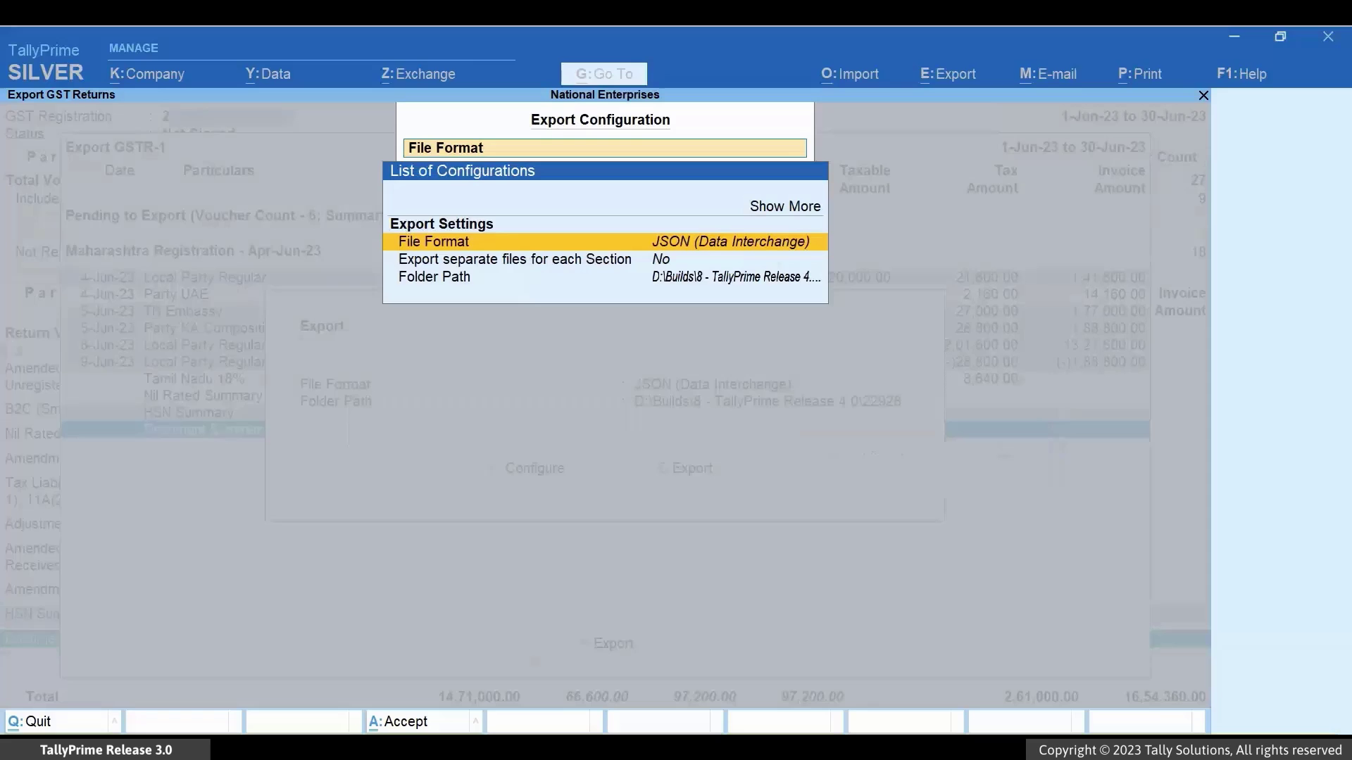
Step: Set 'Export separate files for each Section' to Yes, accept, and export the GSTR-1 data into 4 files
key(Down)
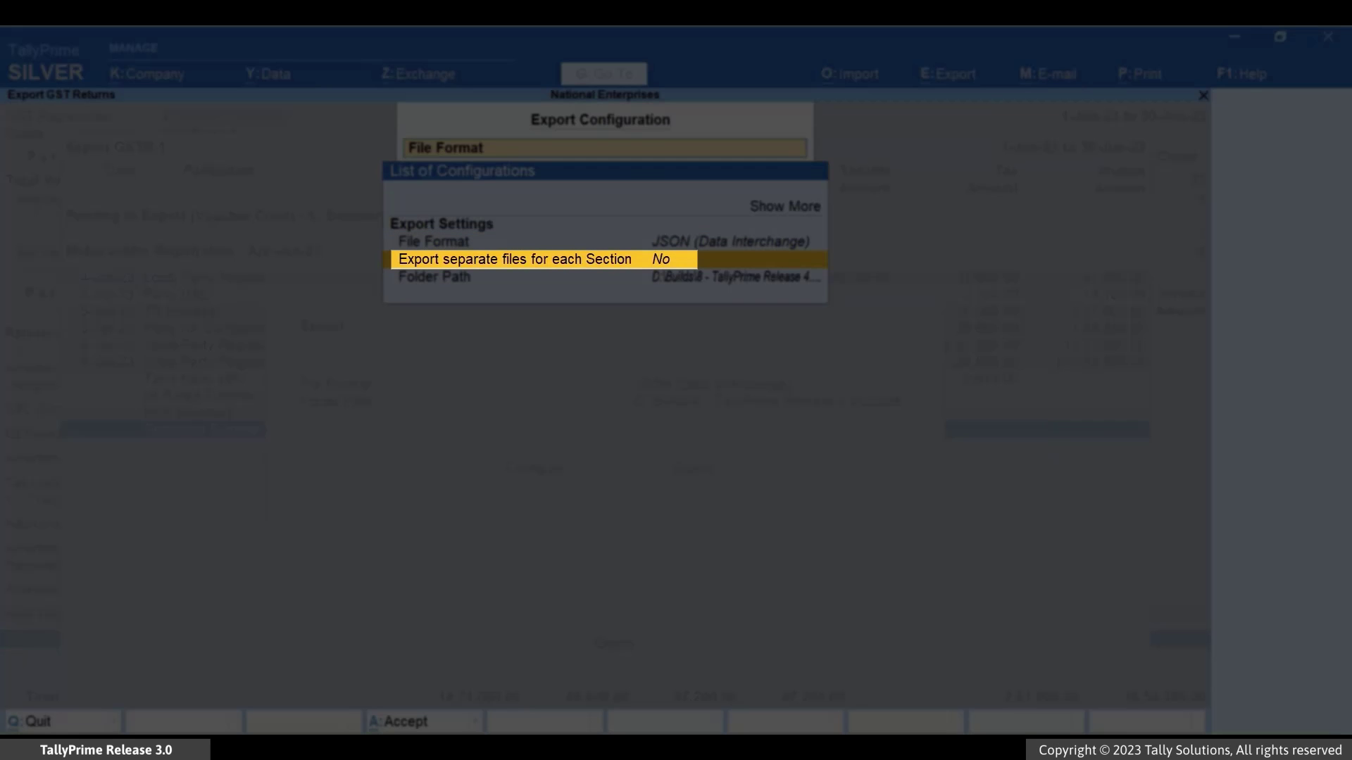
key(Return)
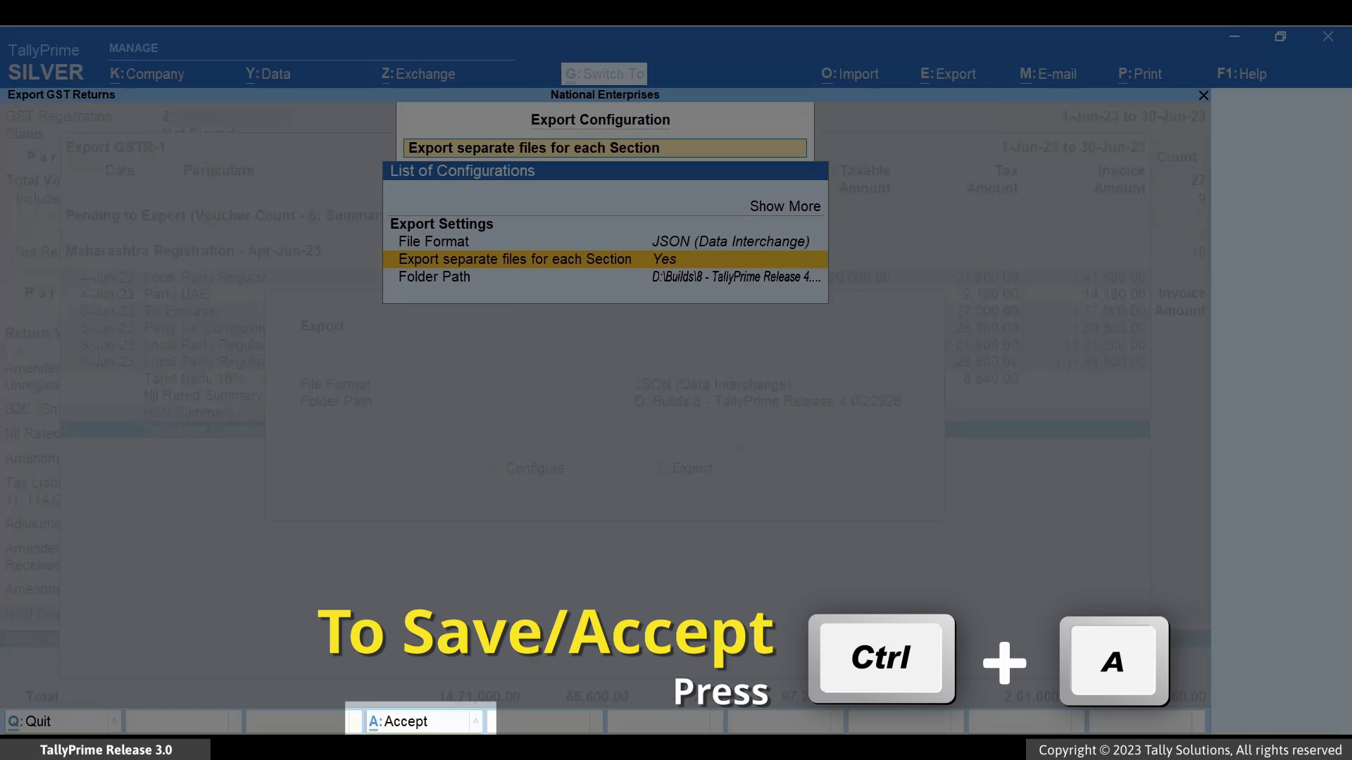
key(ctrl+a)
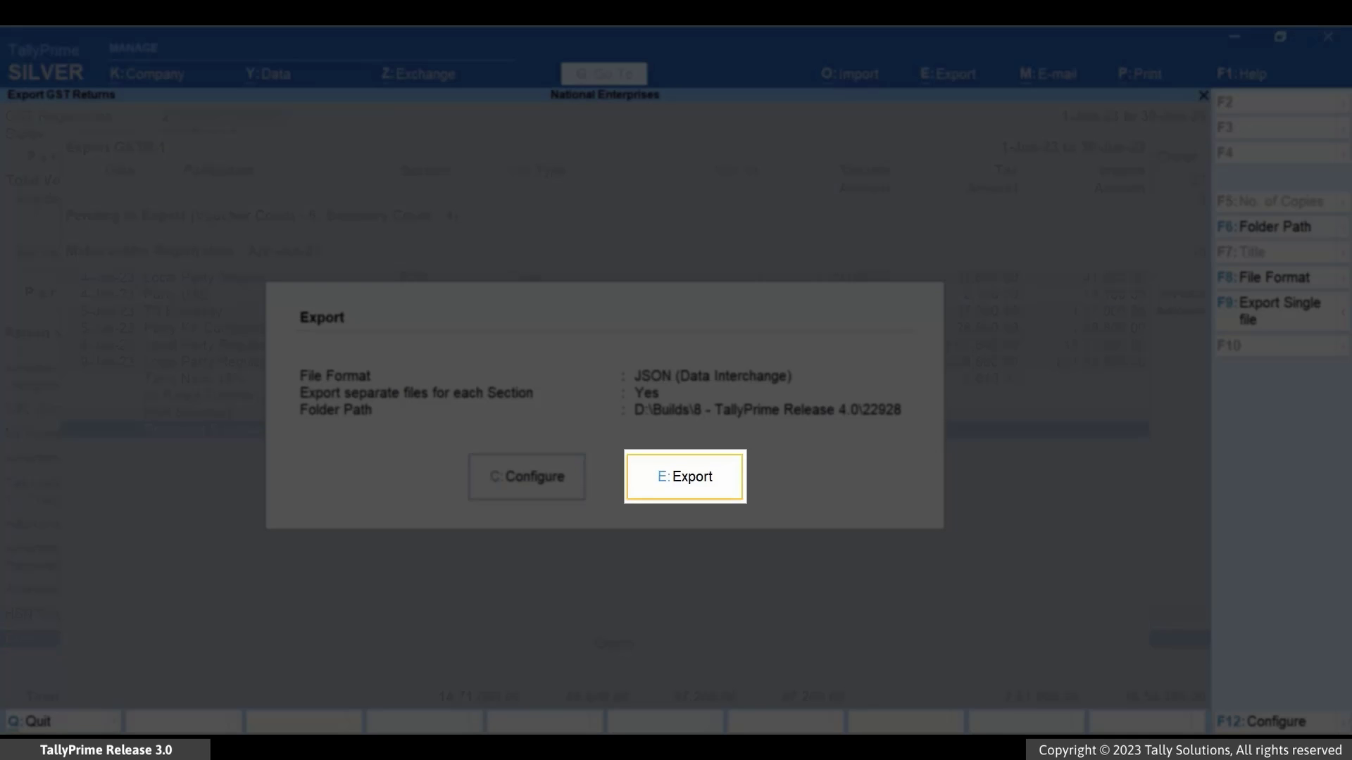
key(e)
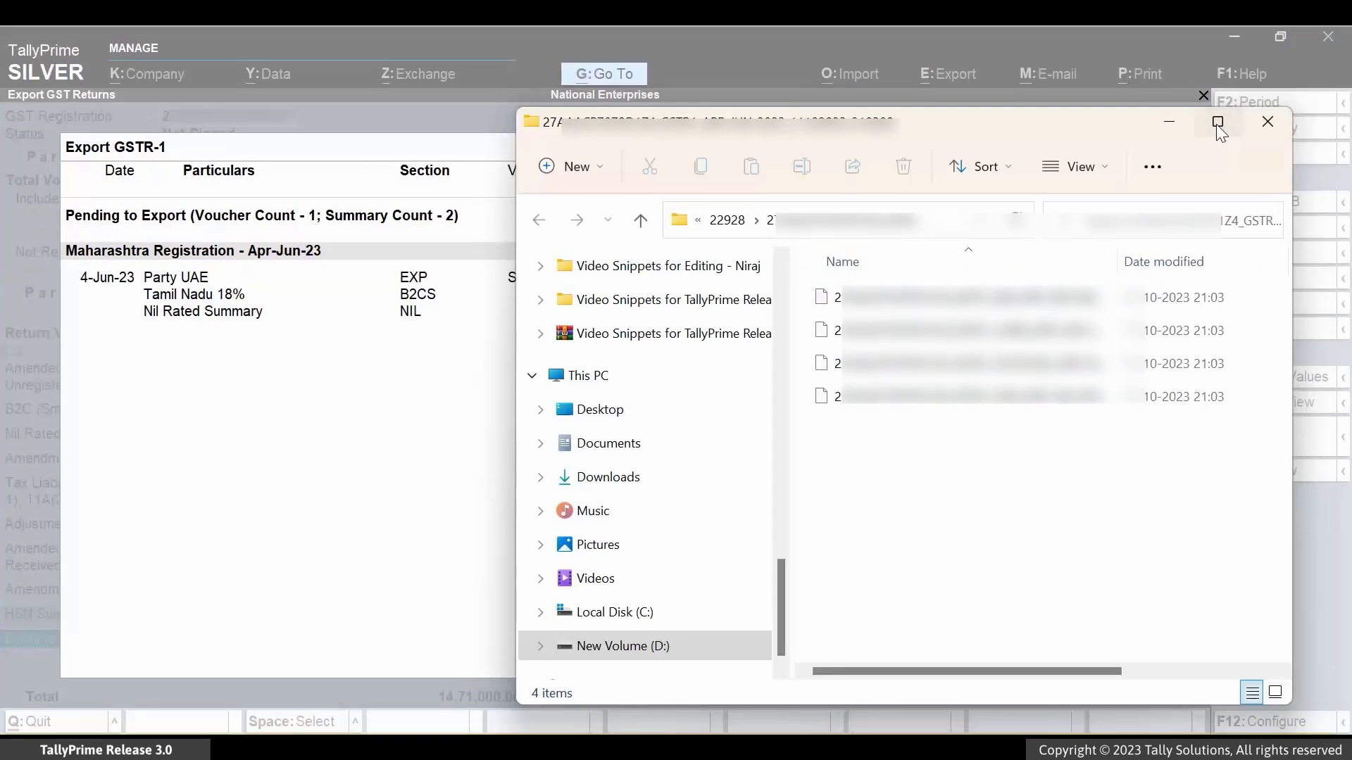
Step: Maximize the File Explorer window listing the four exported JSON files
click(1218, 124)
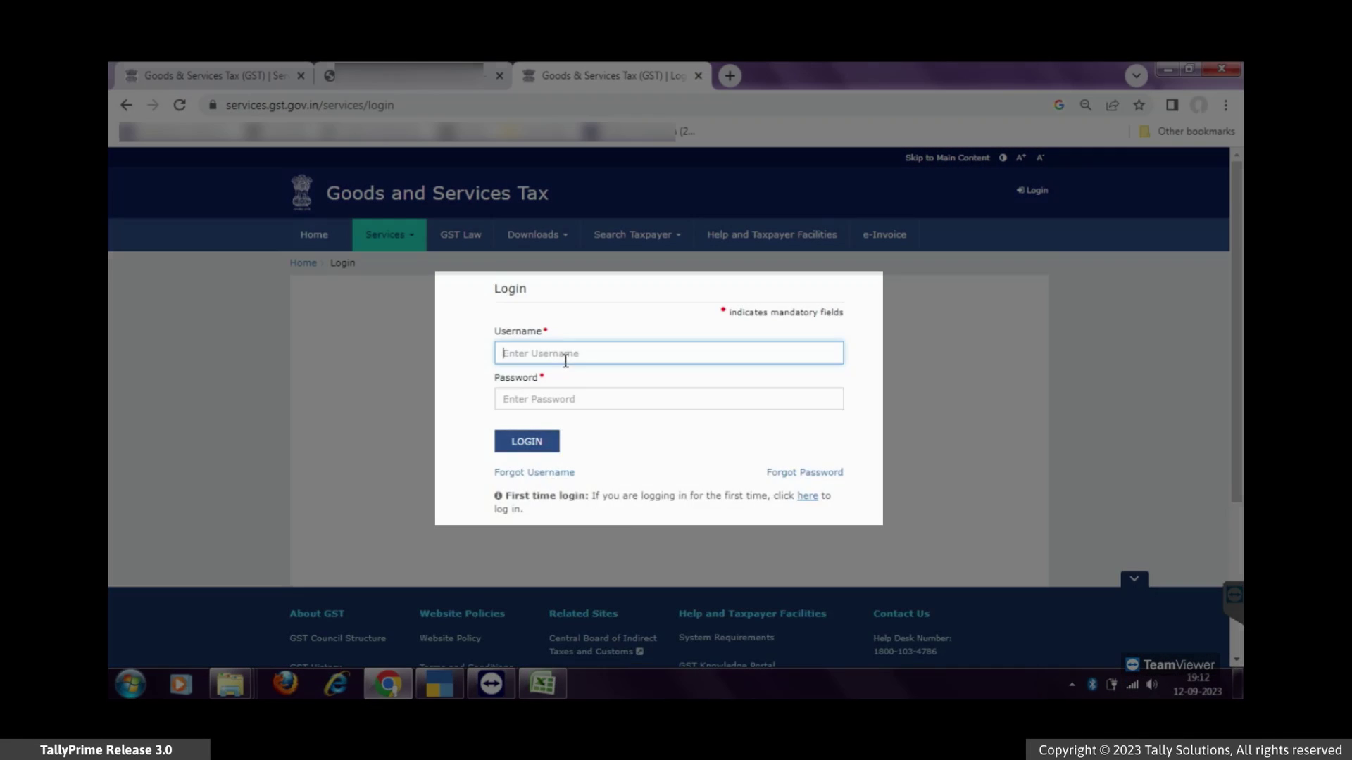
Step: Log in to the GST portal with username, password and captcha, then go to the Return Dashboard
text(g)
key(Tab)
text(••••••••••••)
key(Tab)
text(538412)
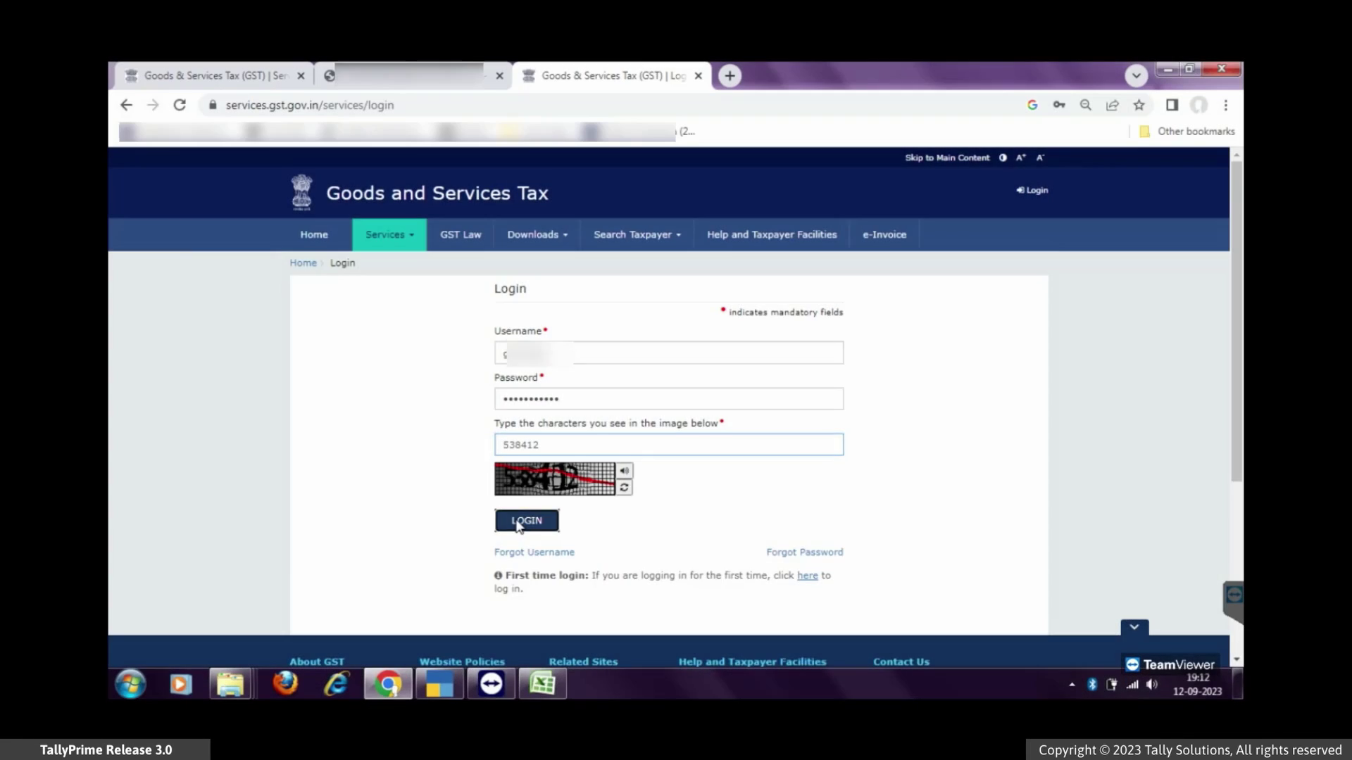
click(521, 521)
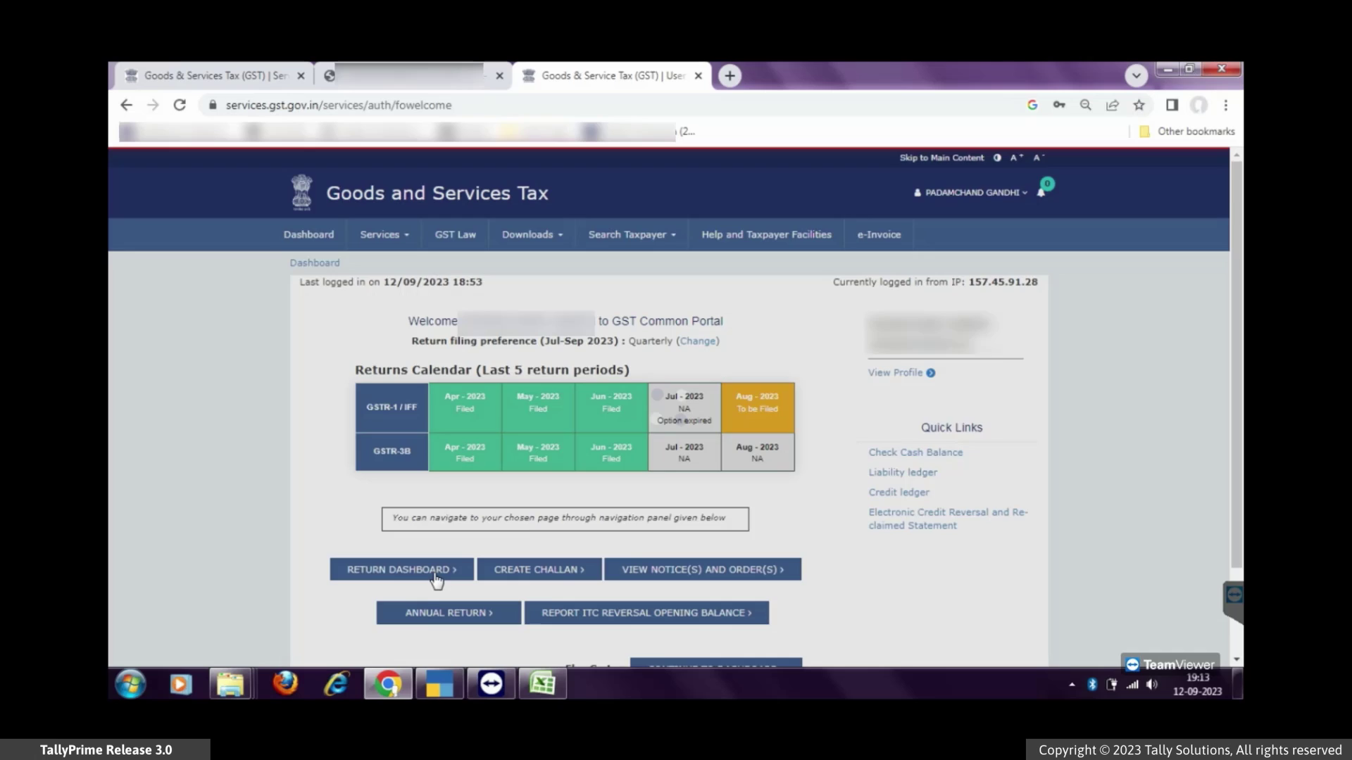
click(436, 575)
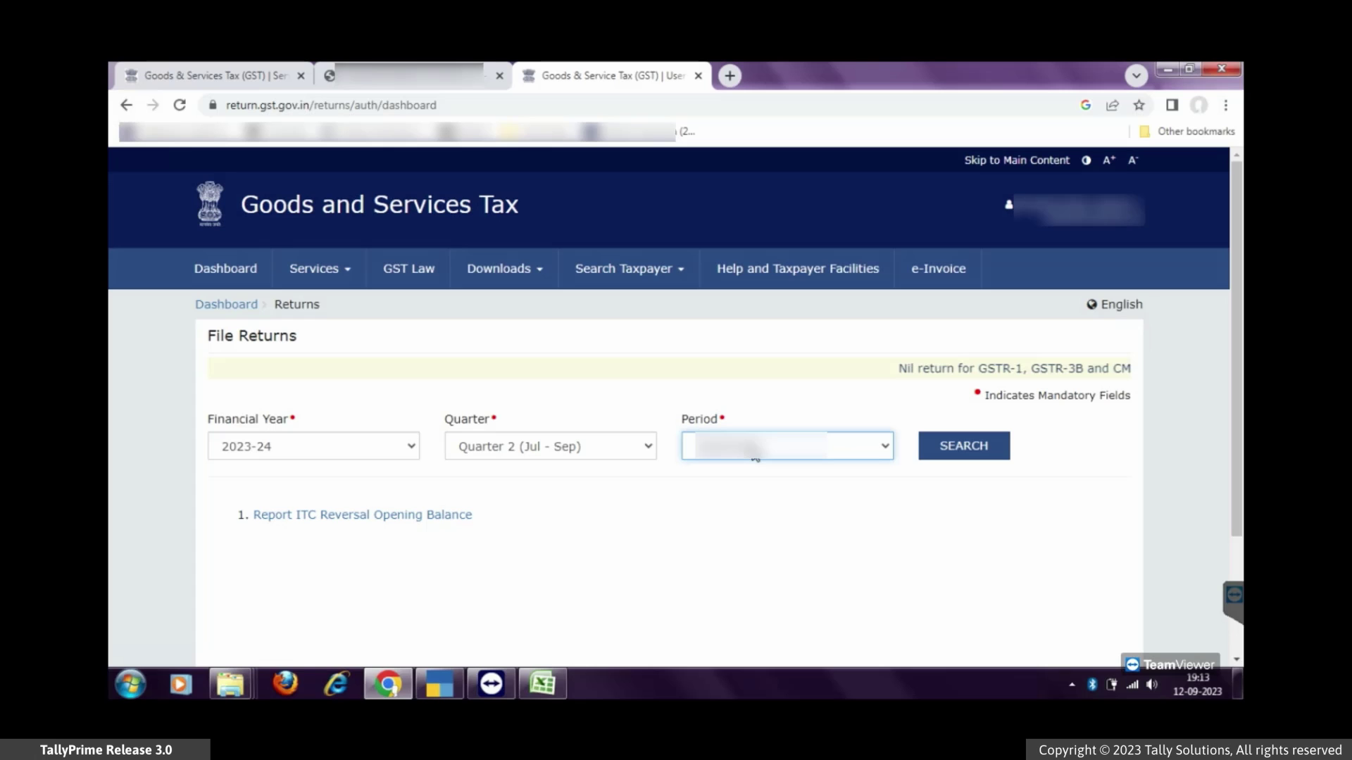
Step: Pick the return period from the Period dropdown and search for its returns
click(755, 454)
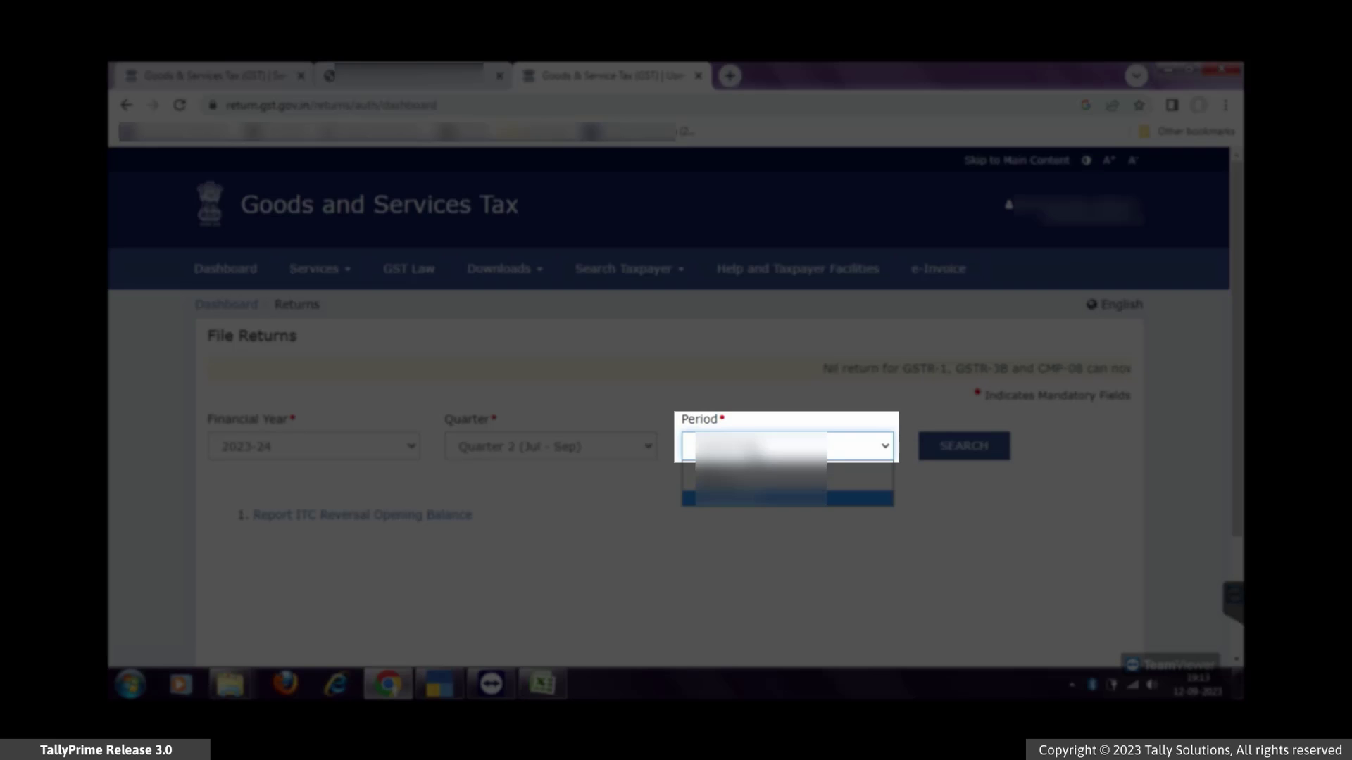
click(730, 493)
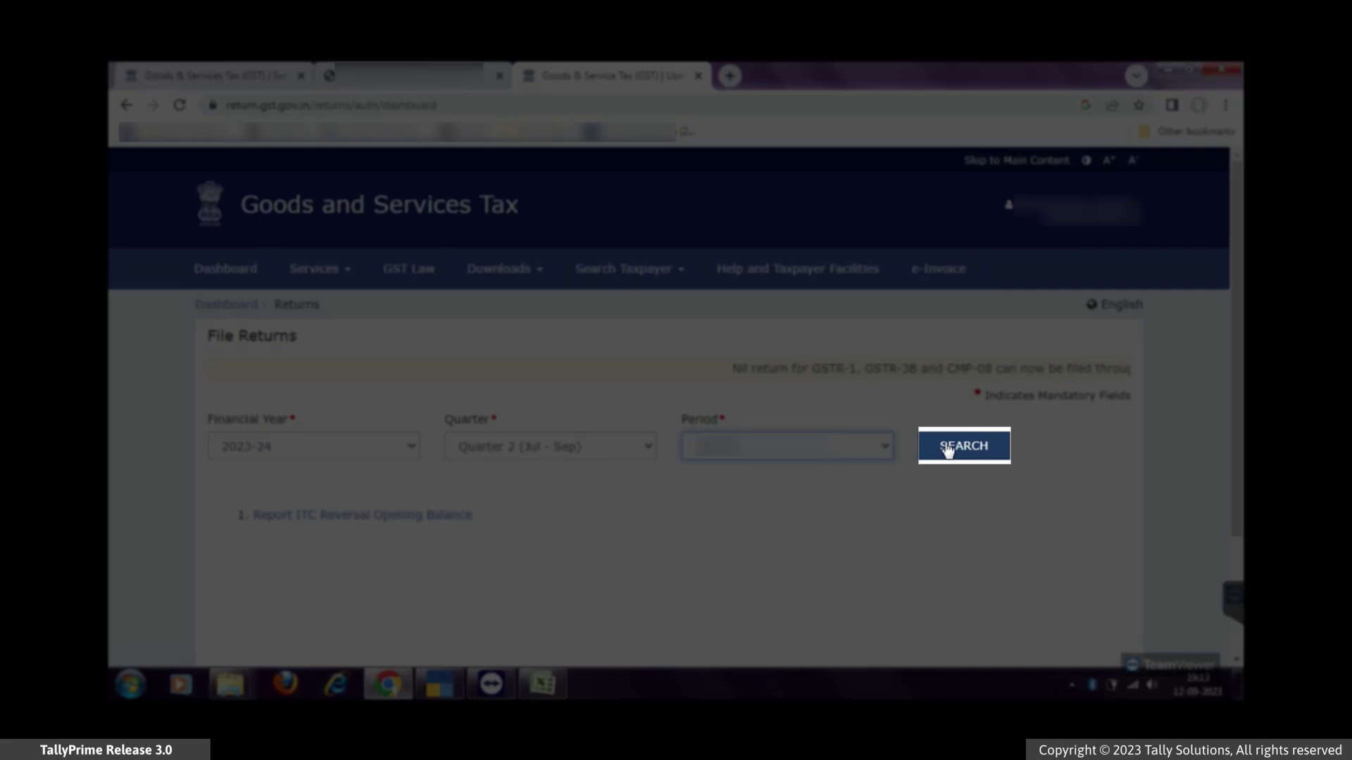
click(945, 446)
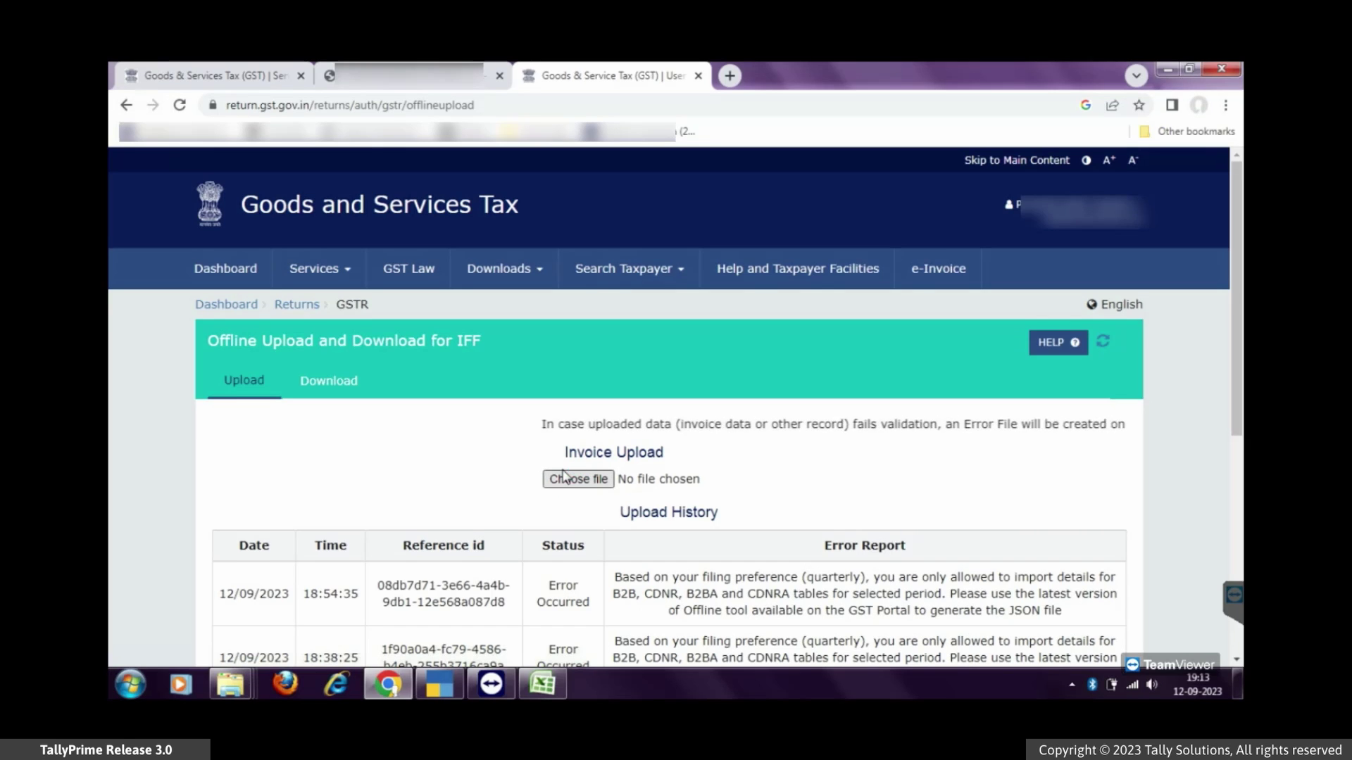
Step: Upload the exported _B2B_ JSON file to the IFF offline upload page
click(579, 479)
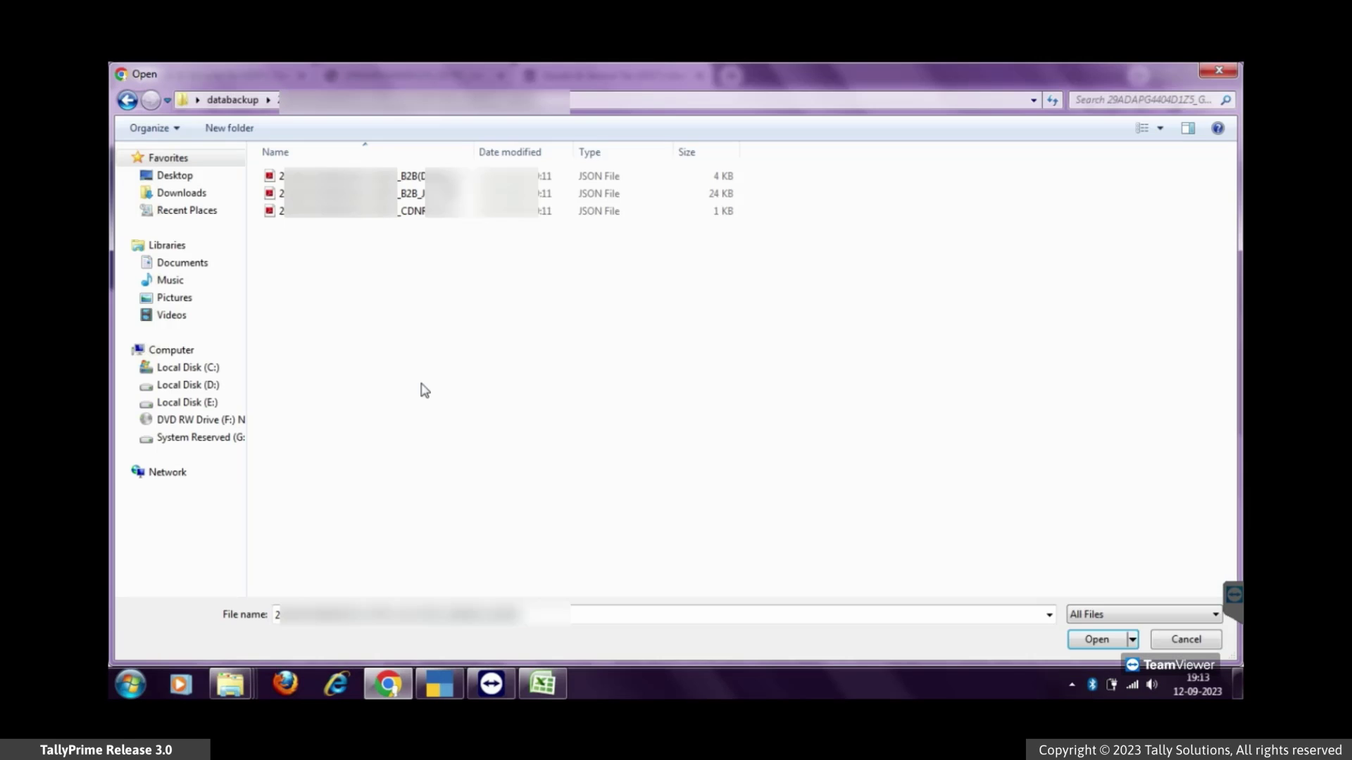
click(421, 194)
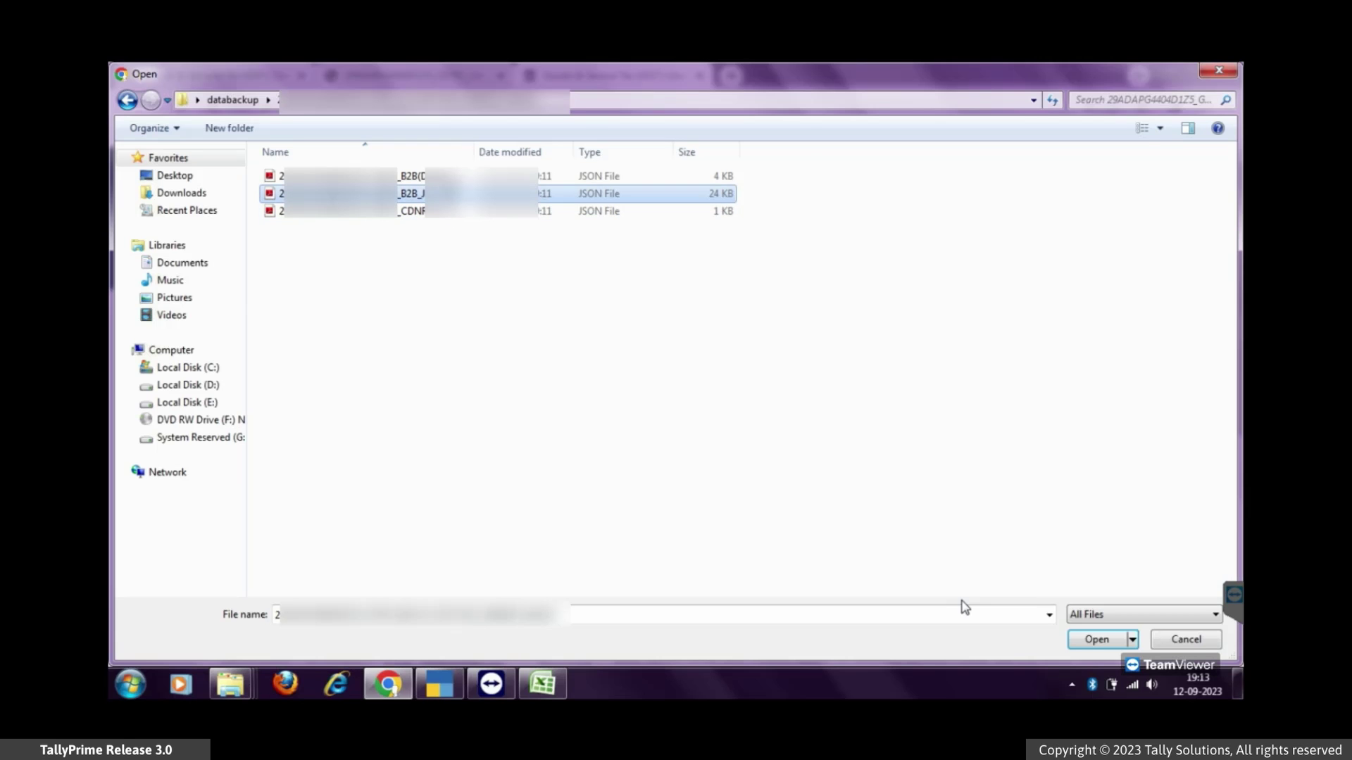
click(1095, 641)
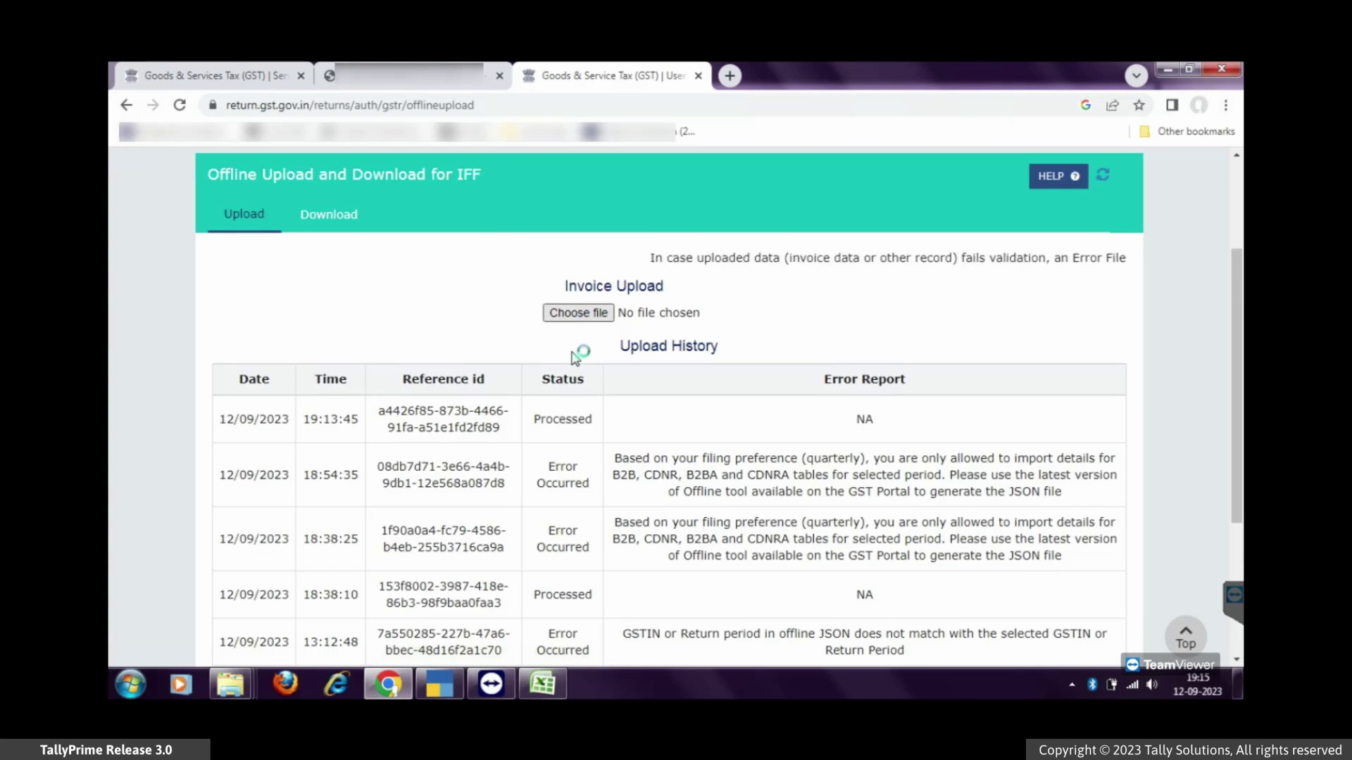
Step: Upload the next exported JSON file, then return to the Returns dashboard's Invoice Furnishing Facility tile
click(576, 314)
click(345, 211)
click(1096, 639)
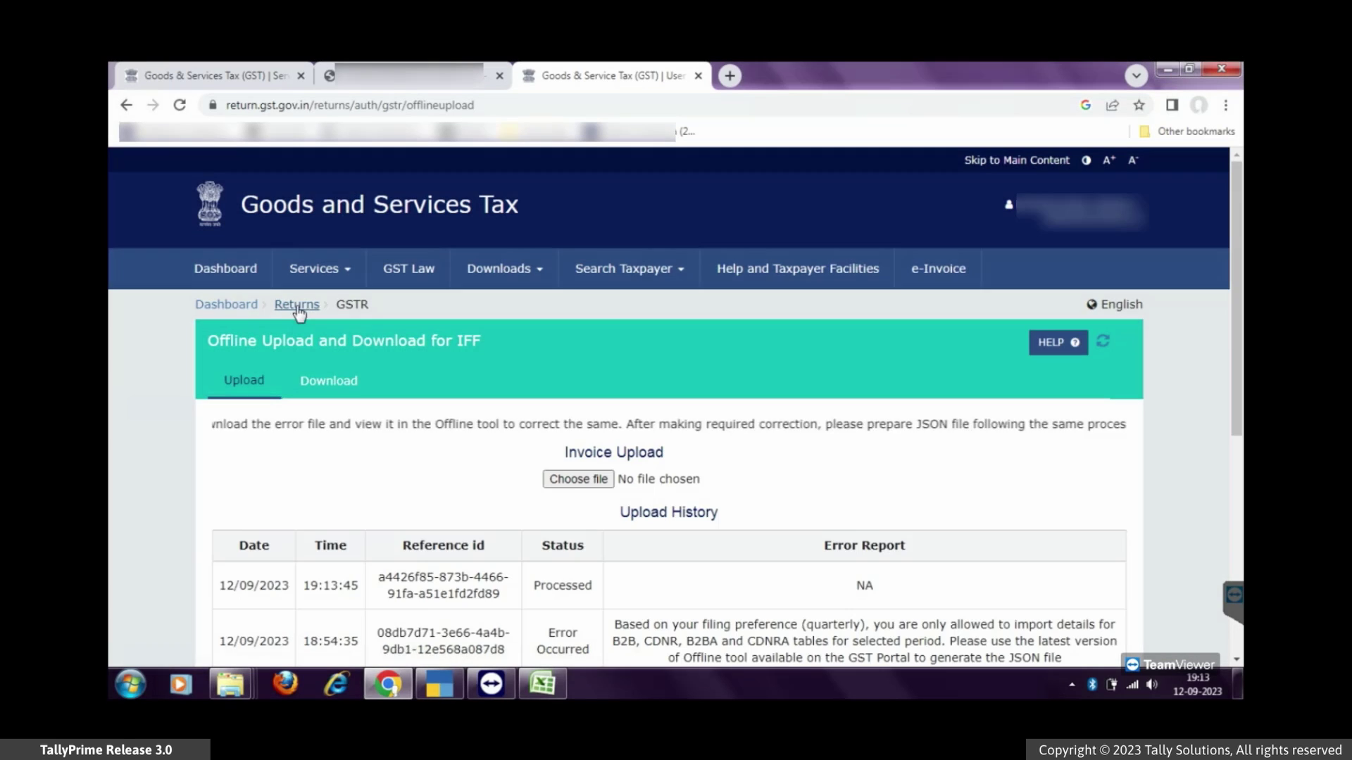
click(297, 304)
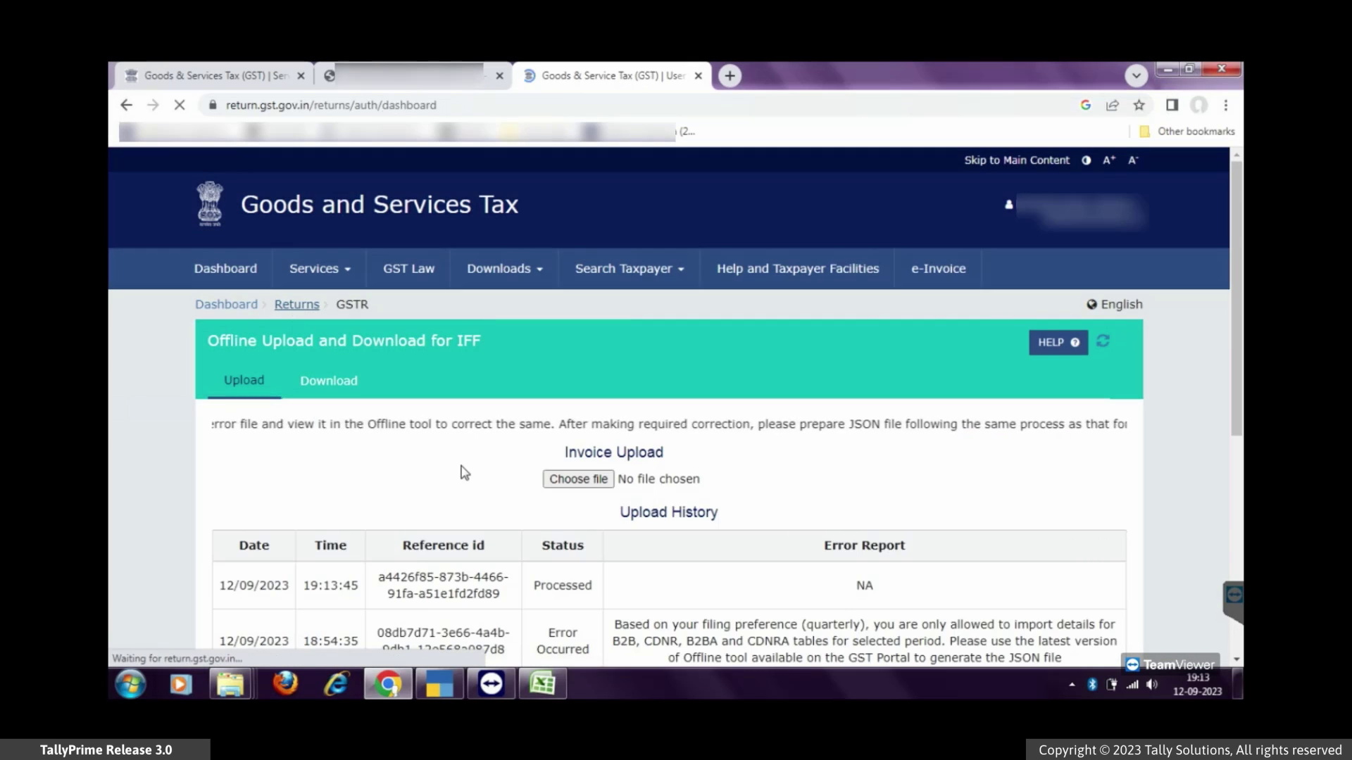
scroll(722, 389, down, 10)
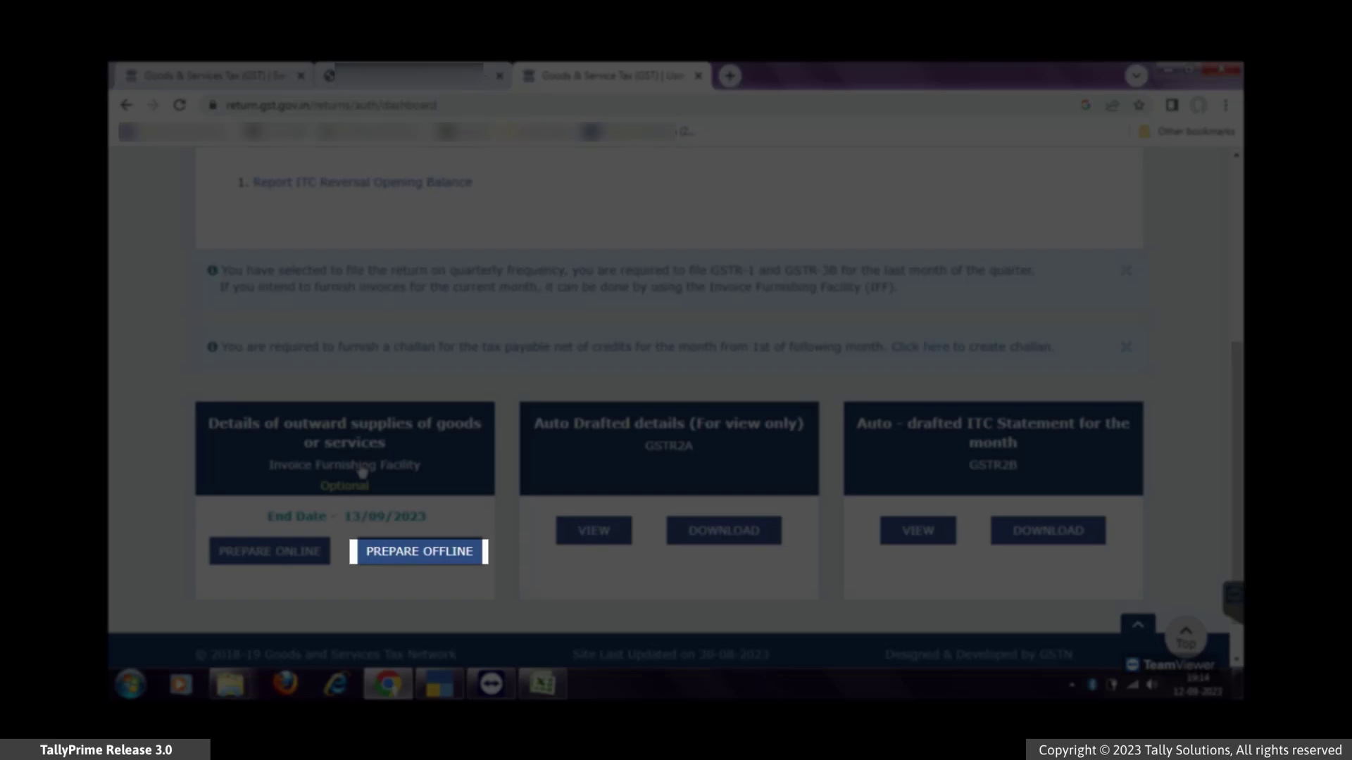
Step: Open the IFF outward supplies details with PREPARE ONLINE to view the uploaded records
click(362, 472)
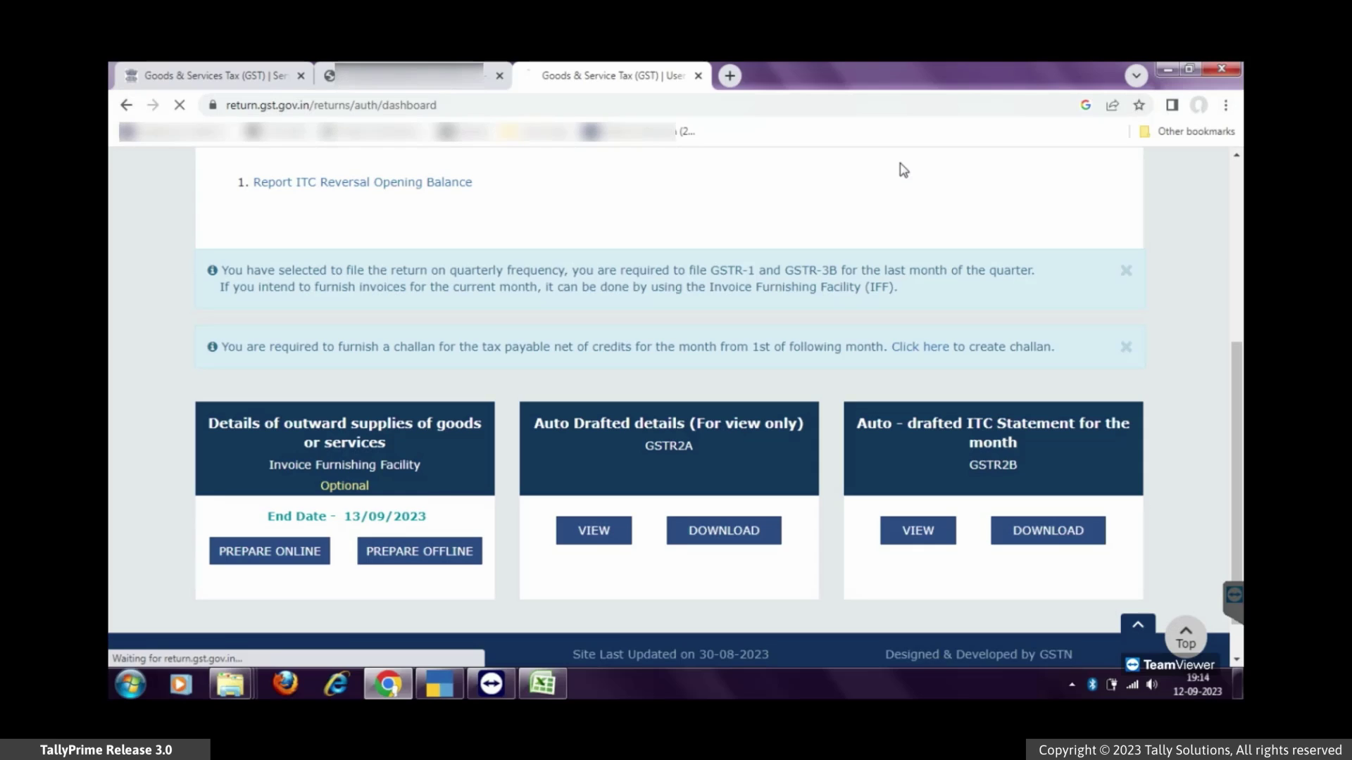